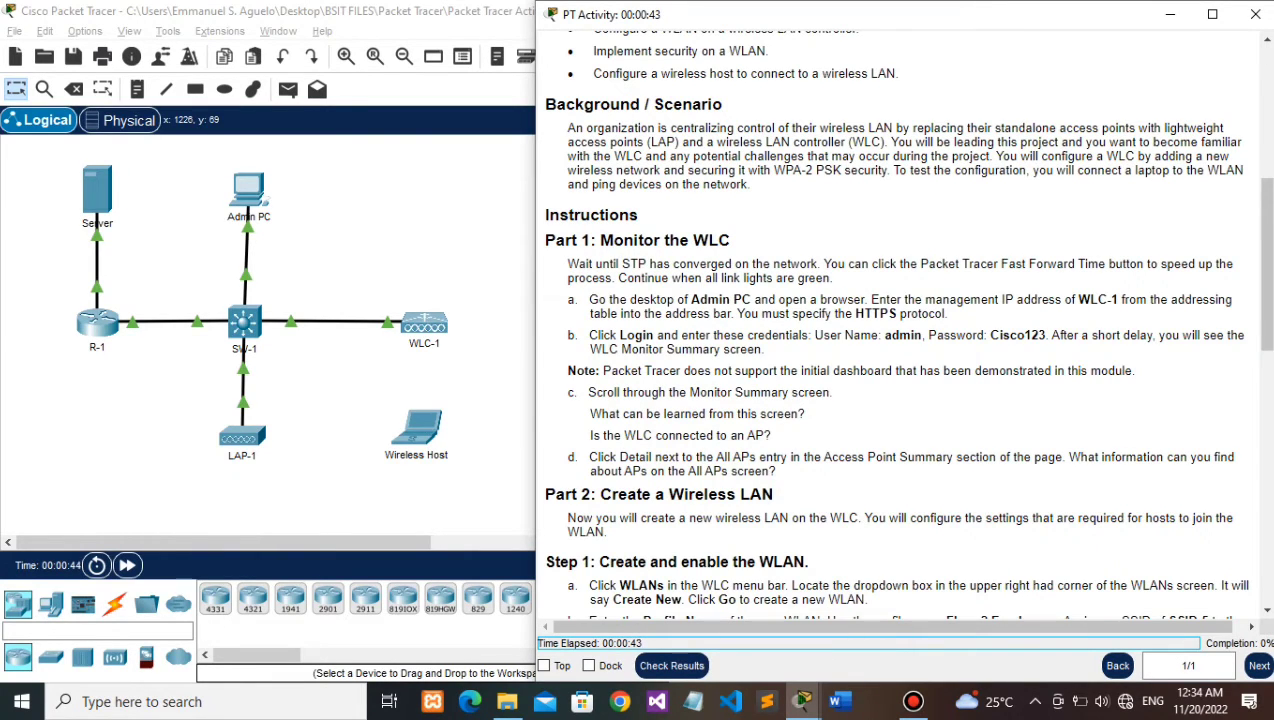
Step: Scroll up to the Addressing Table and highlight WLC-1's management IP 192.168.200.254
scroll(900, 320, up, 5)
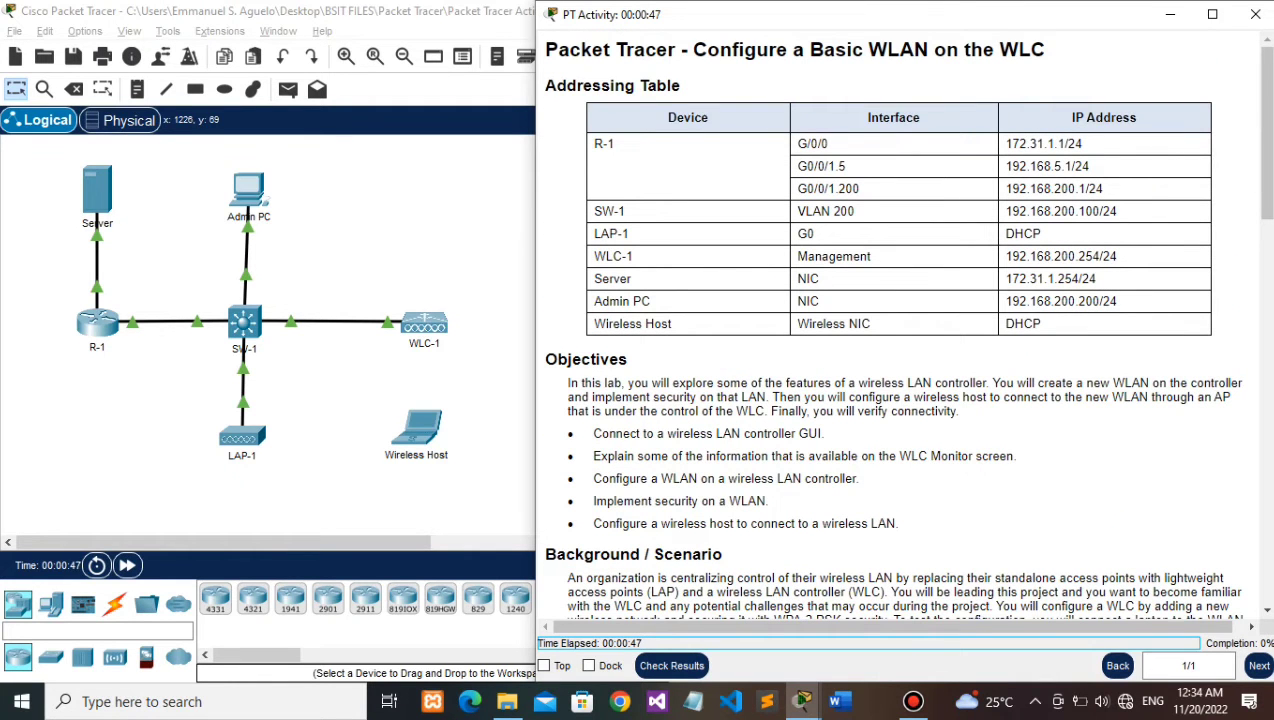
drag(1005, 256, 1099, 257)
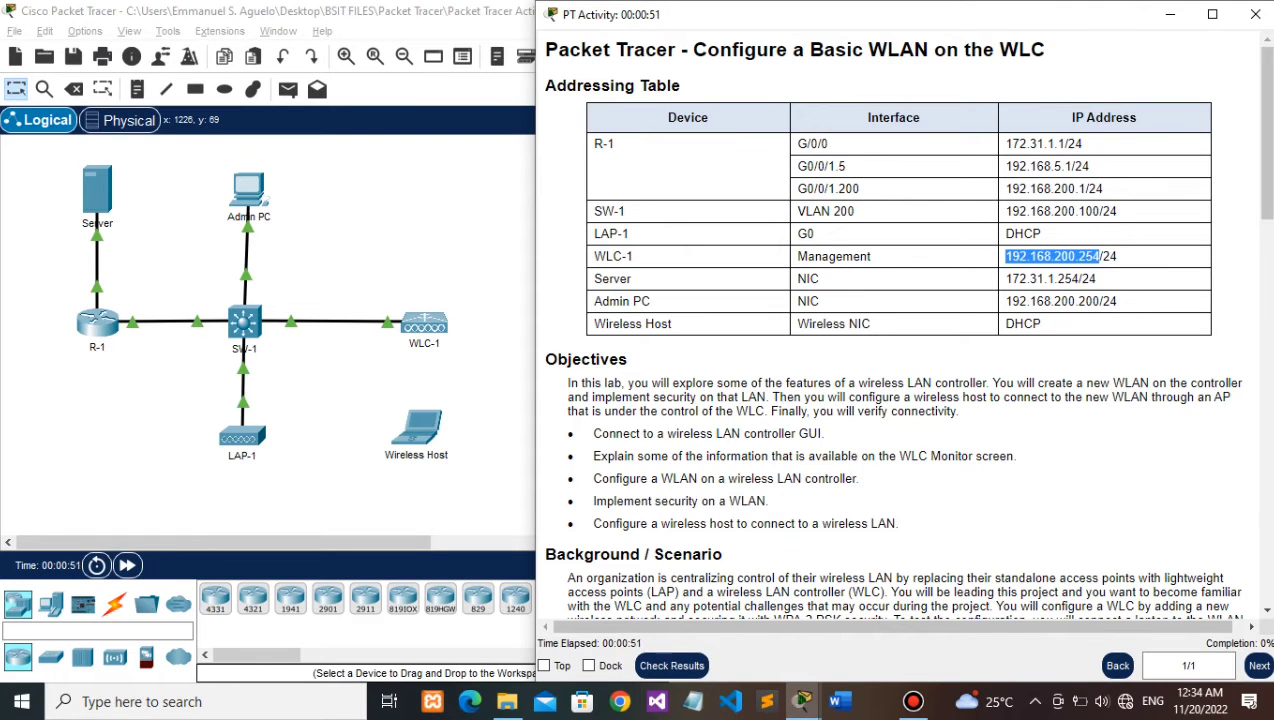
click(248, 190)
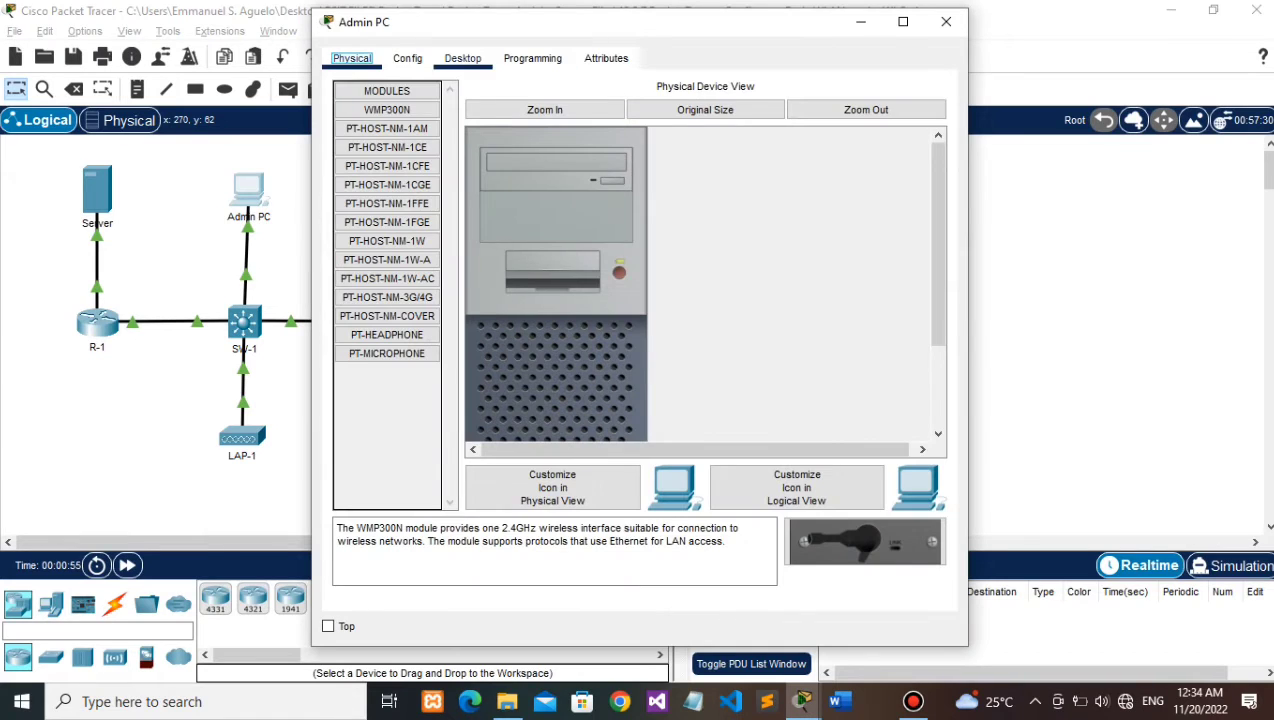
click(463, 59)
click(870, 133)
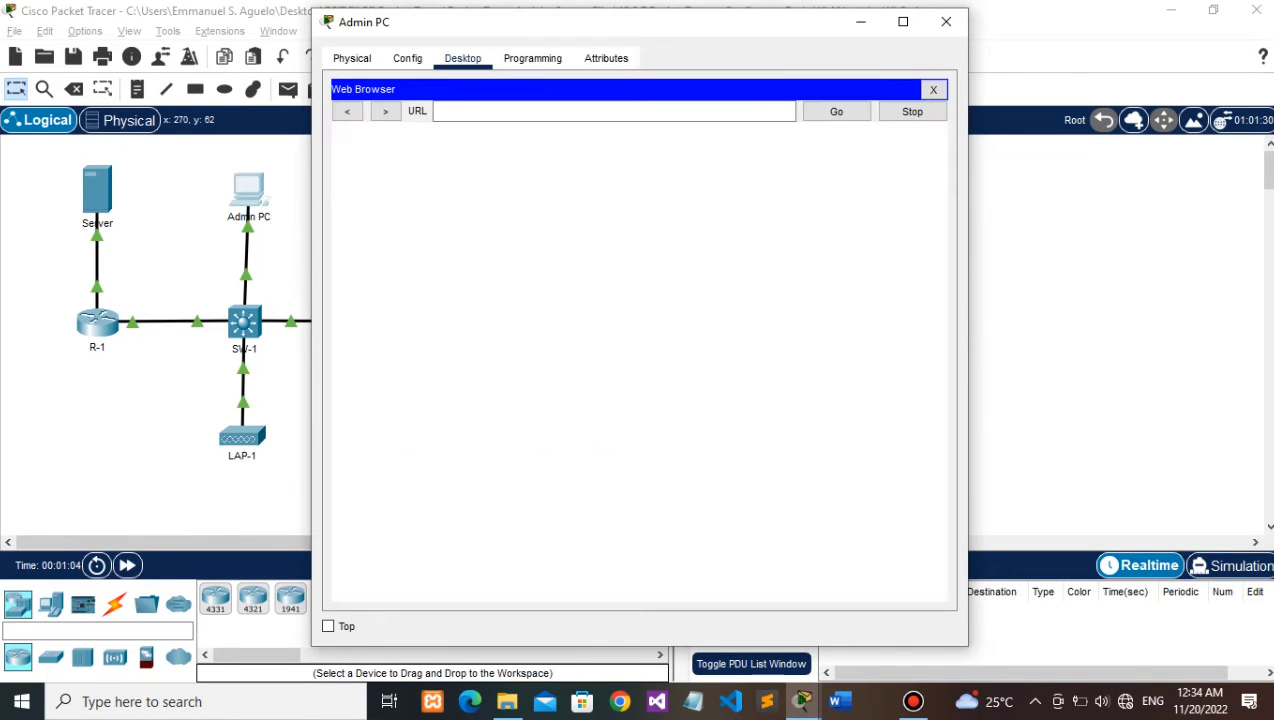
text(192.168.200.254)
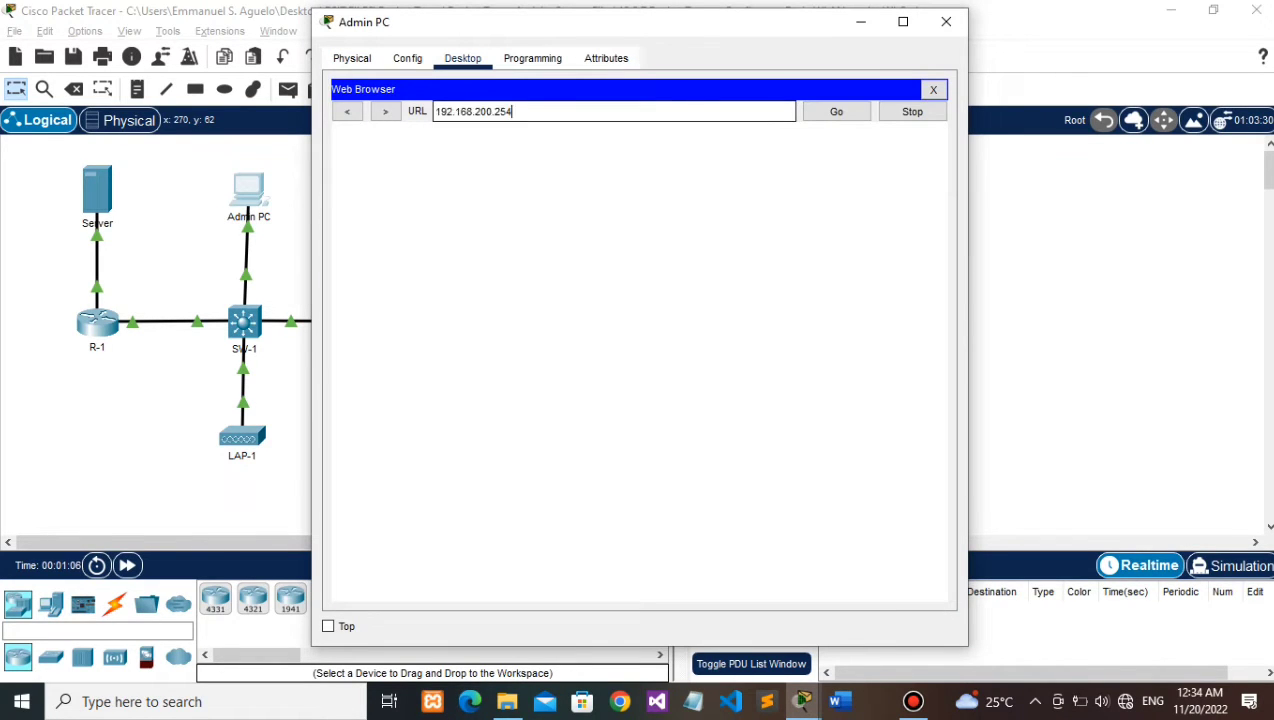
key(Return)
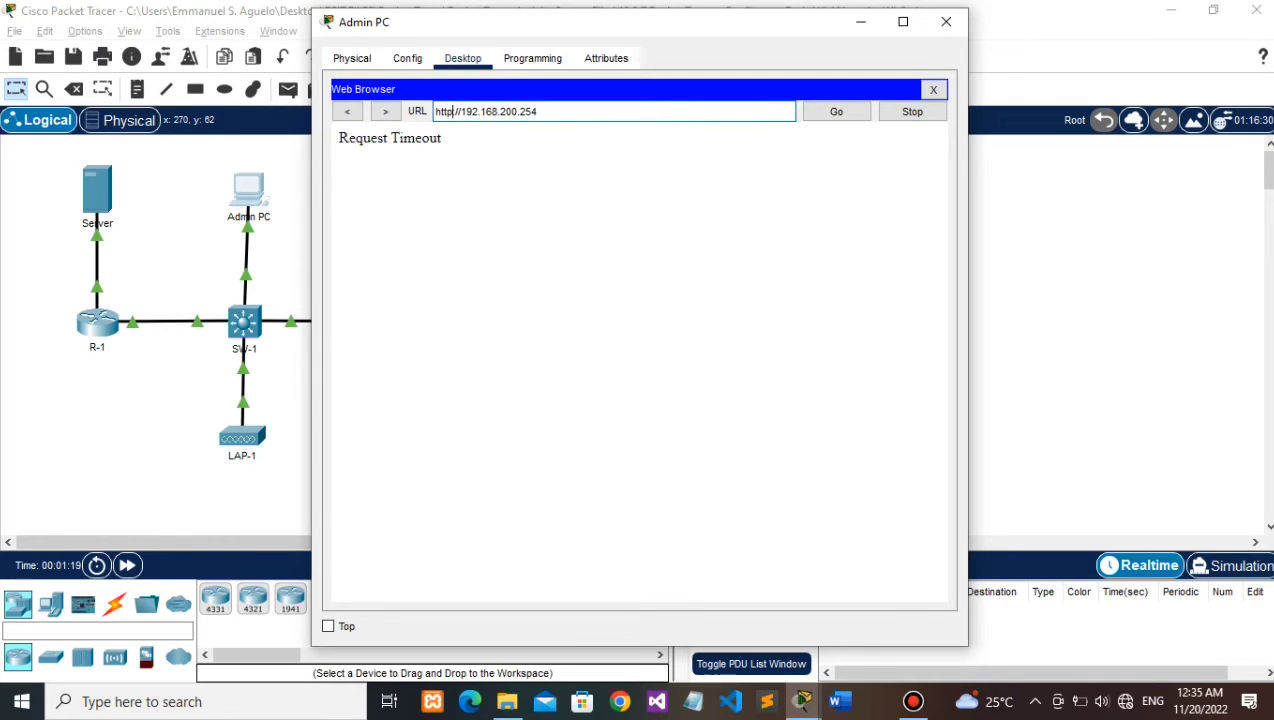
text(s)
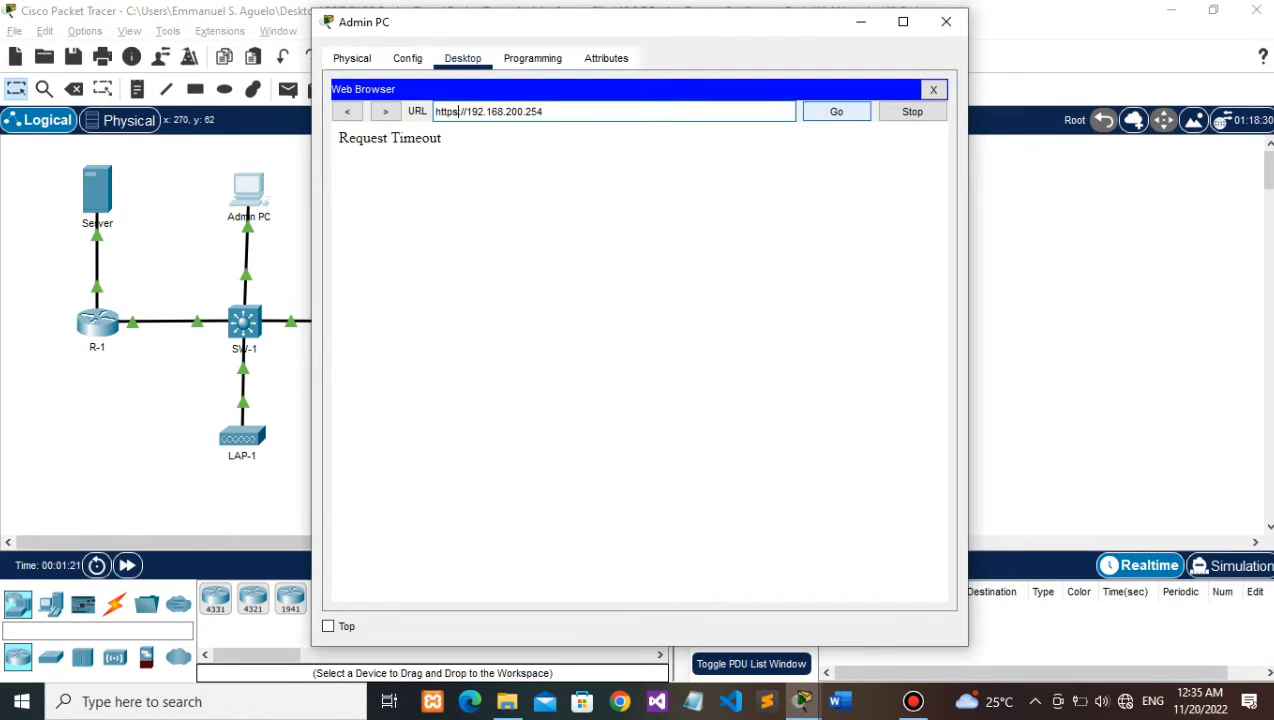
key(Return)
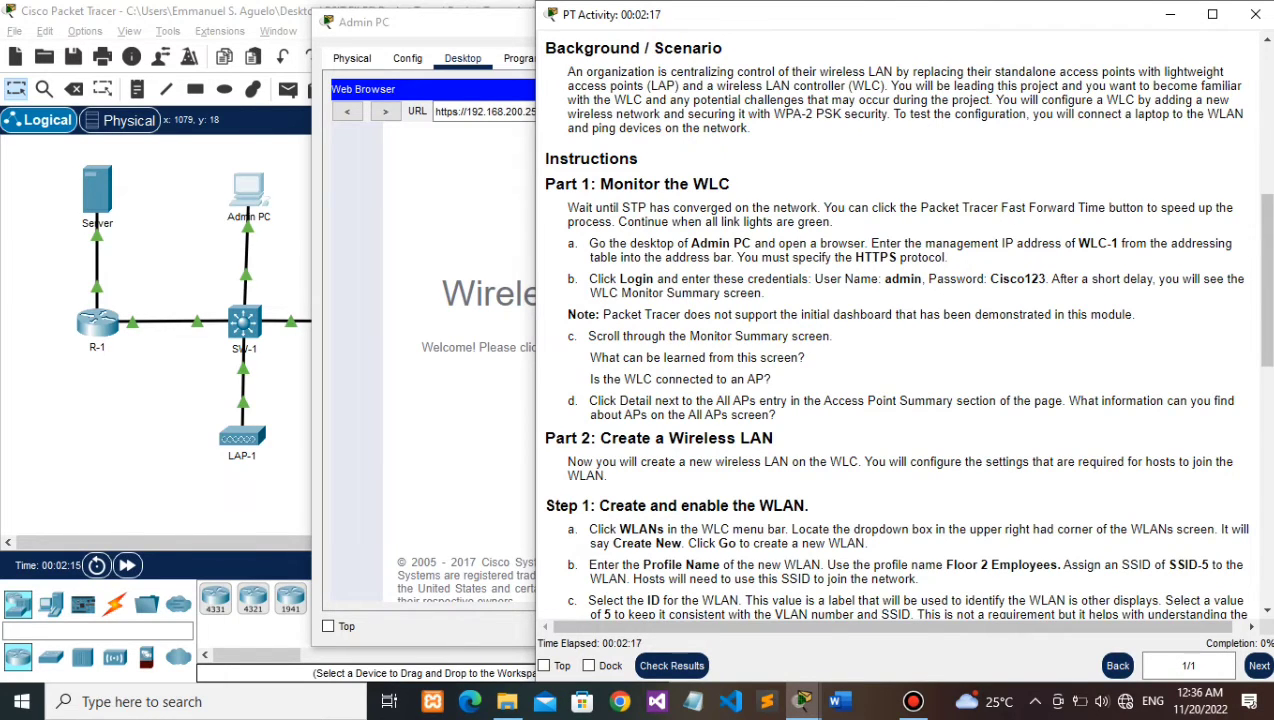
key(alt+Tab)
Step: Log in to WLC-1 with the admin user name and password, then maximize the Admin PC window
text(admin)
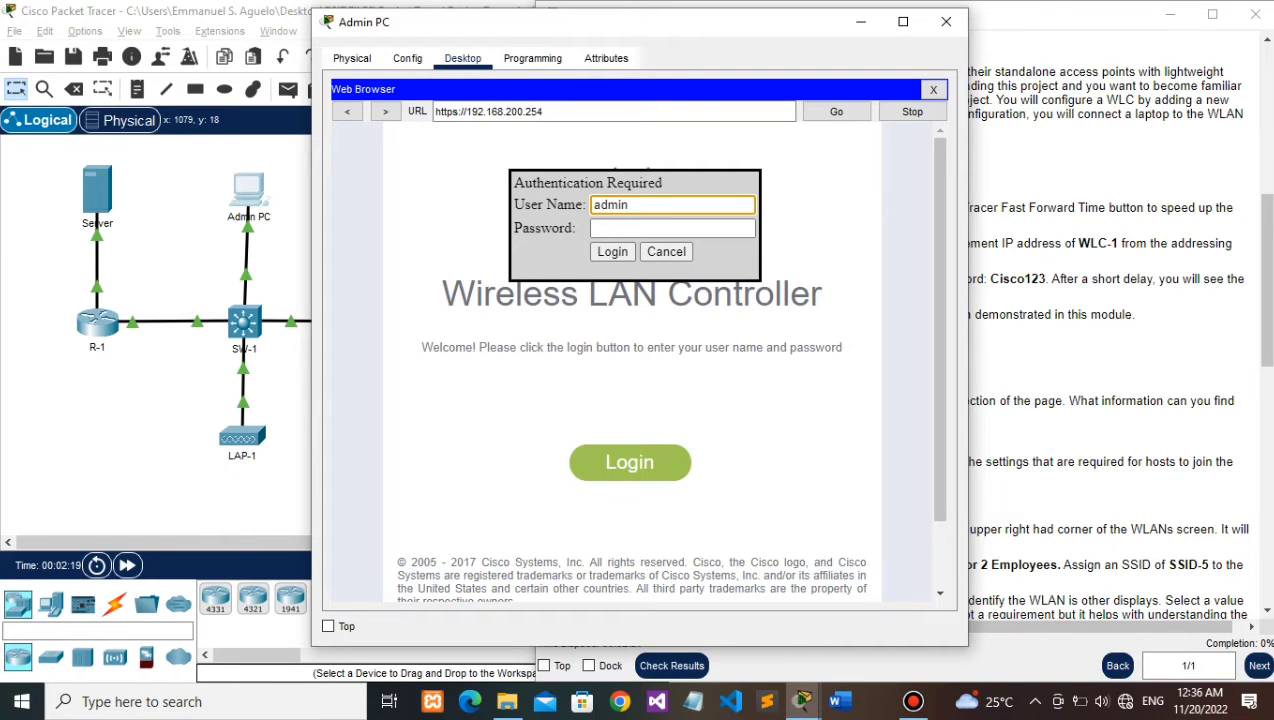
key(Tab)
text(Cisc)
key(BackSpace)
key(BackSpace)
key(BackSpace)
key(BackSpace)
text(Cisco123)
key(Return)
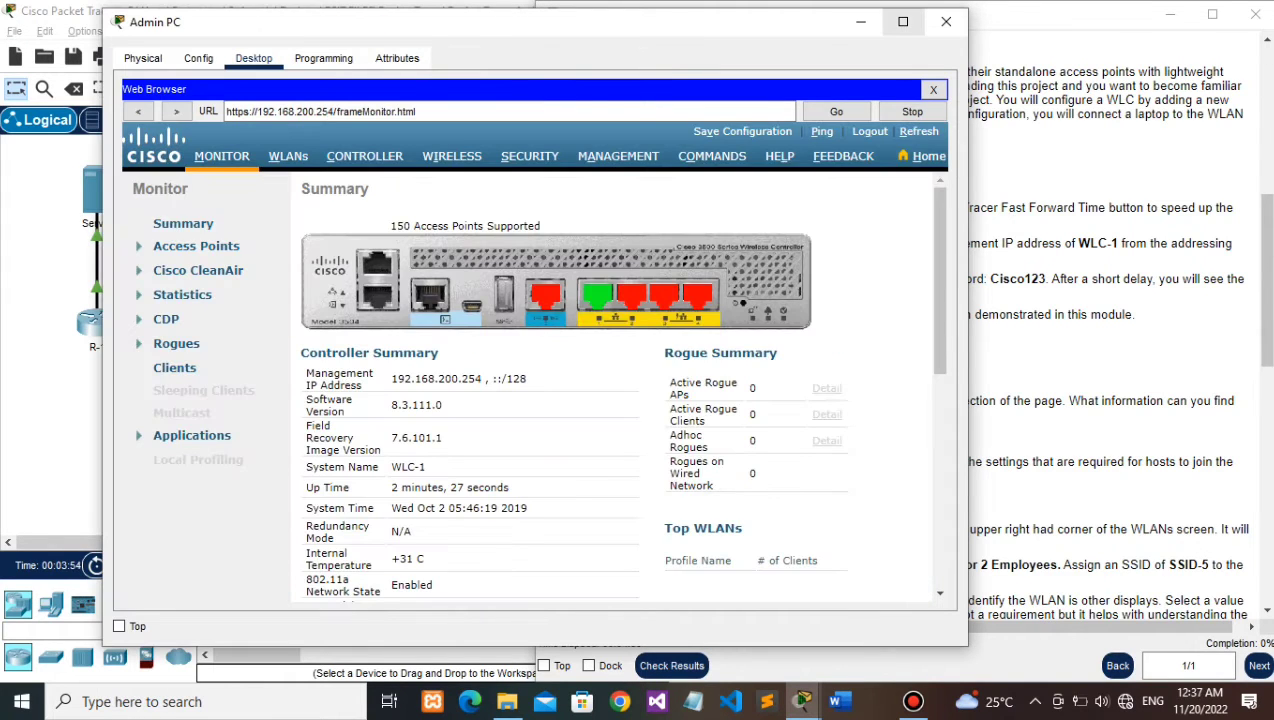
click(903, 22)
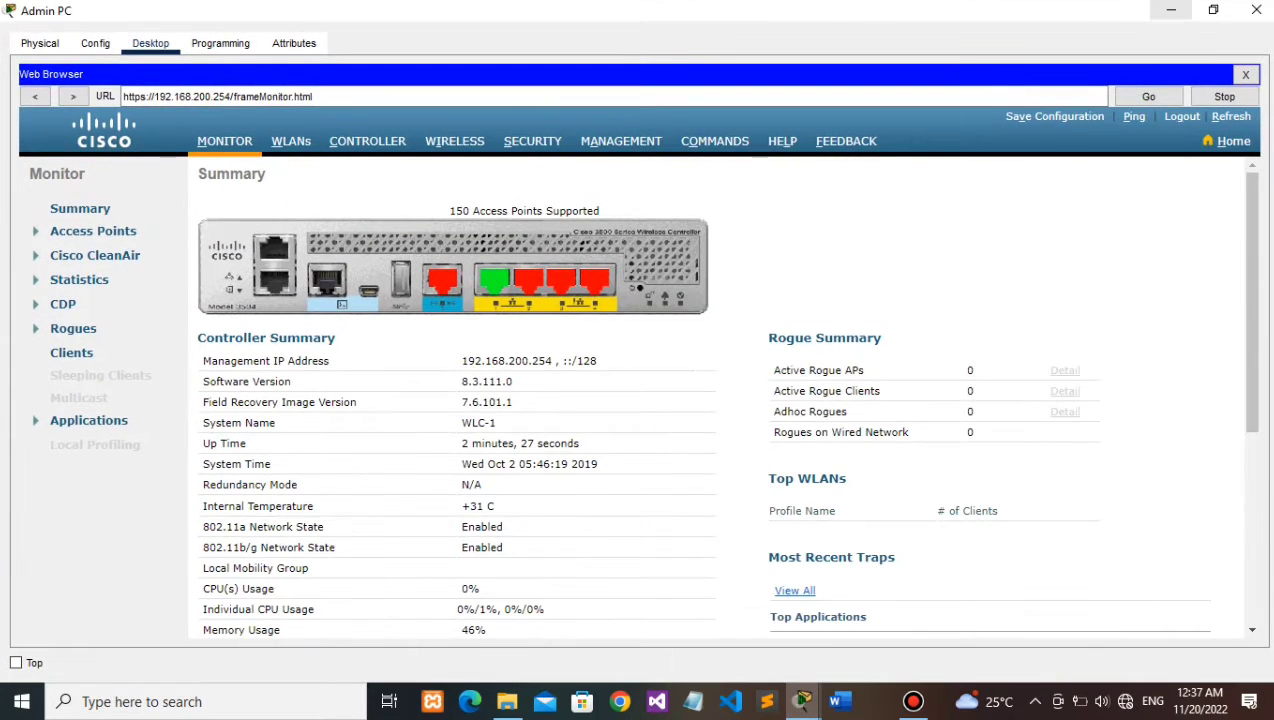
Step: Scroll the Monitor Summary to Access Point Summary and open the All APs details
click(1171, 10)
scroll(900, 330, down, 1)
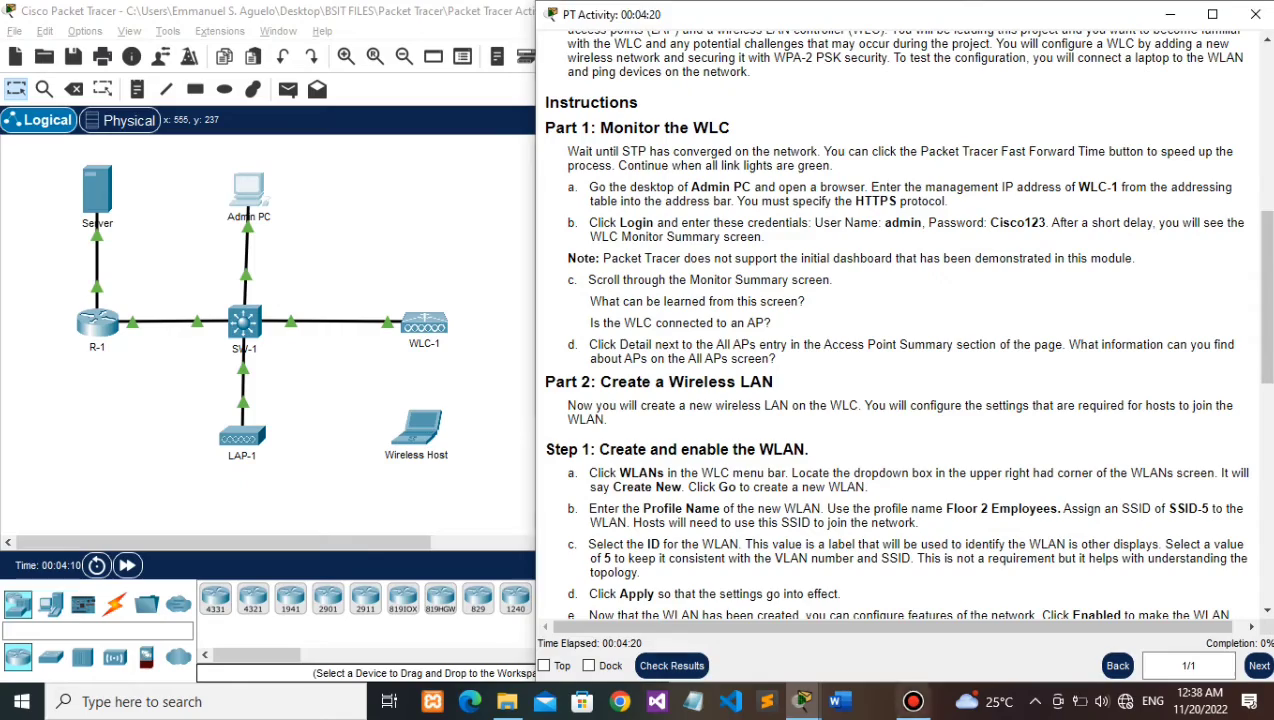
click(802, 701)
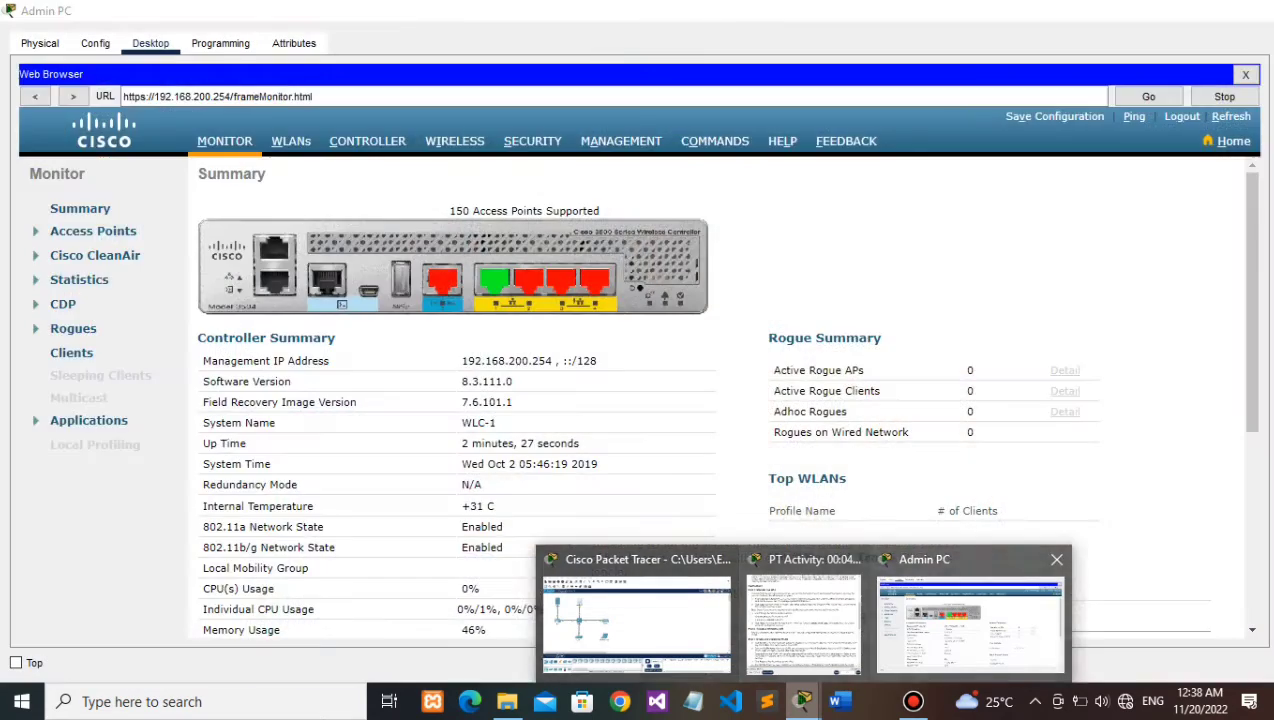
click(970, 620)
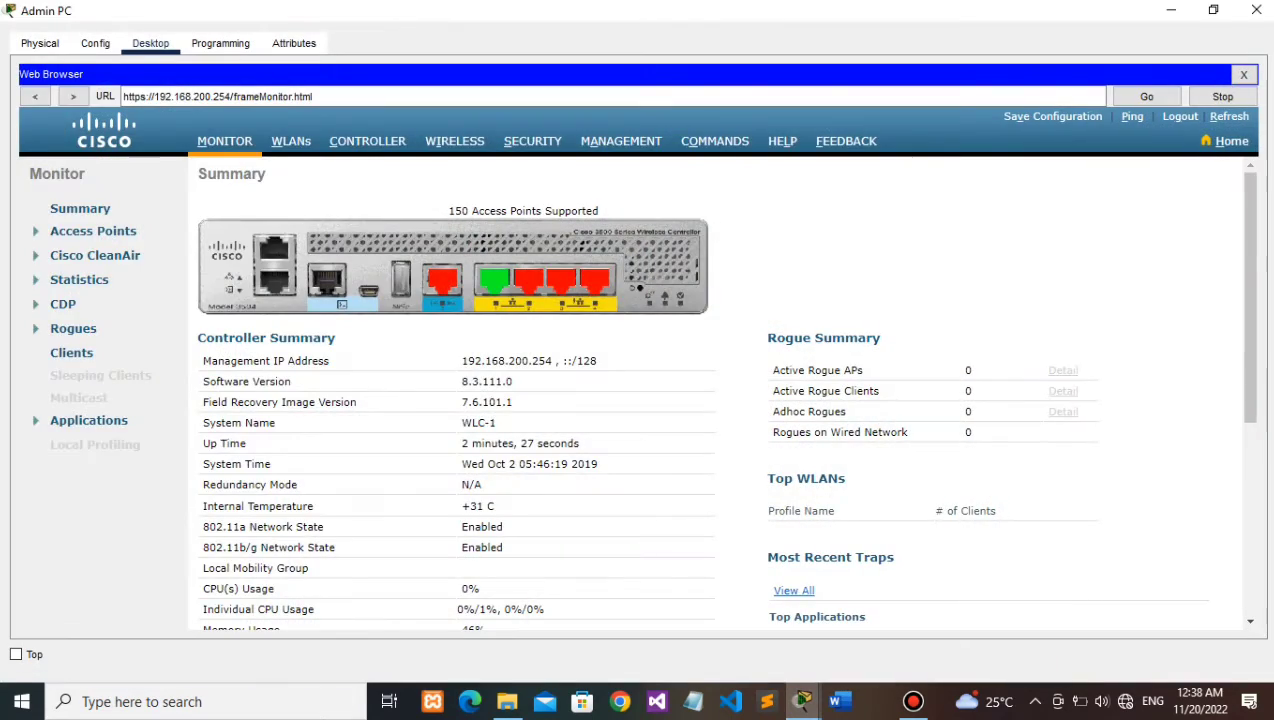
scroll(729, 391, down, 2)
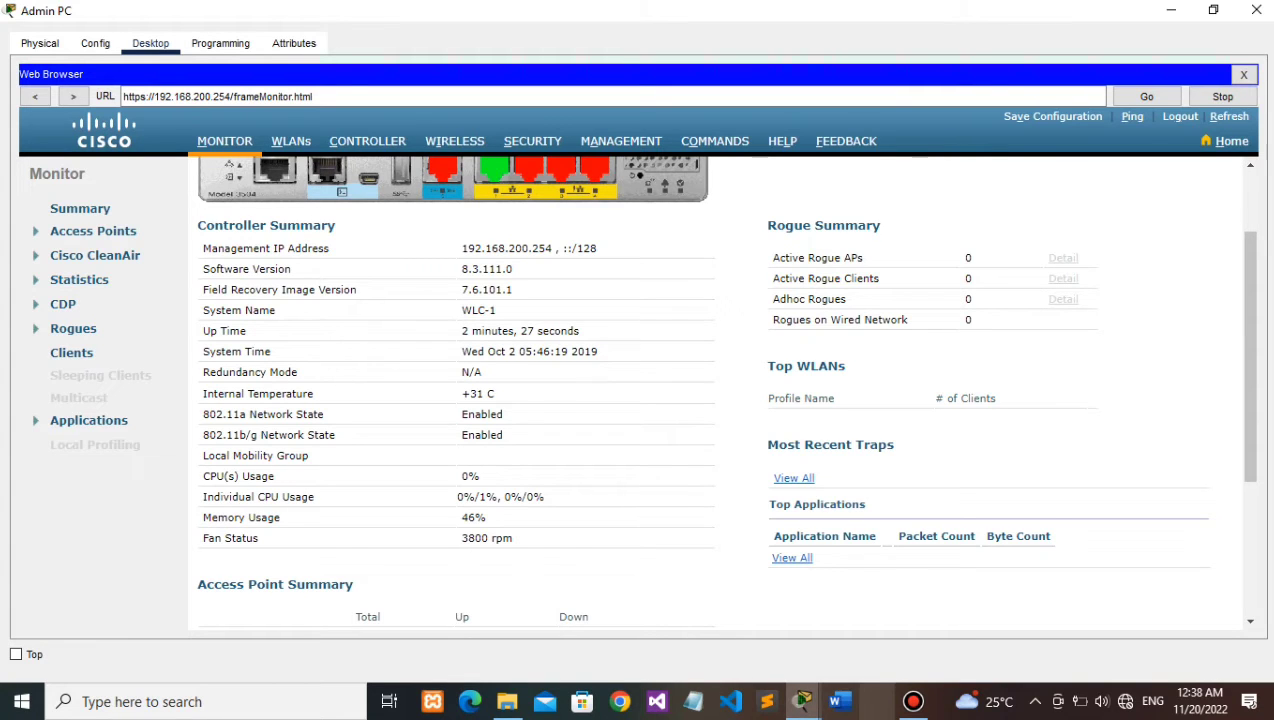
click(913, 701)
click(801, 701)
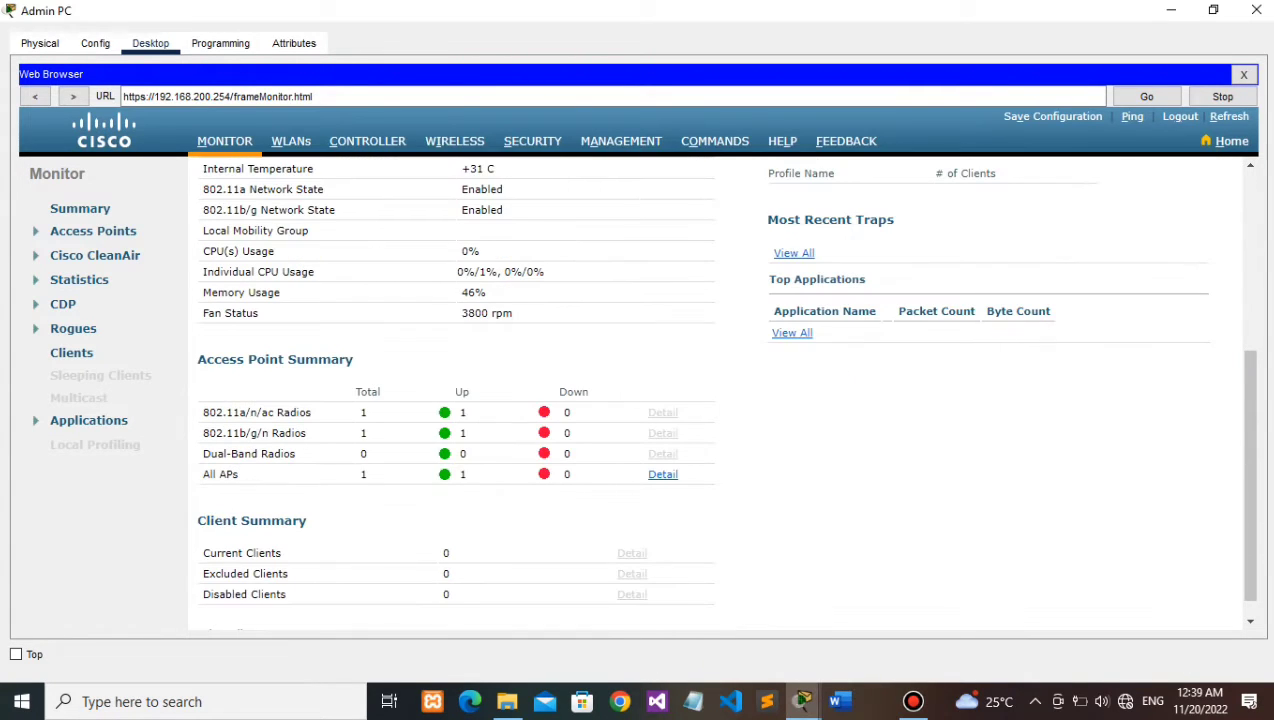
scroll(716, 393, down, 1)
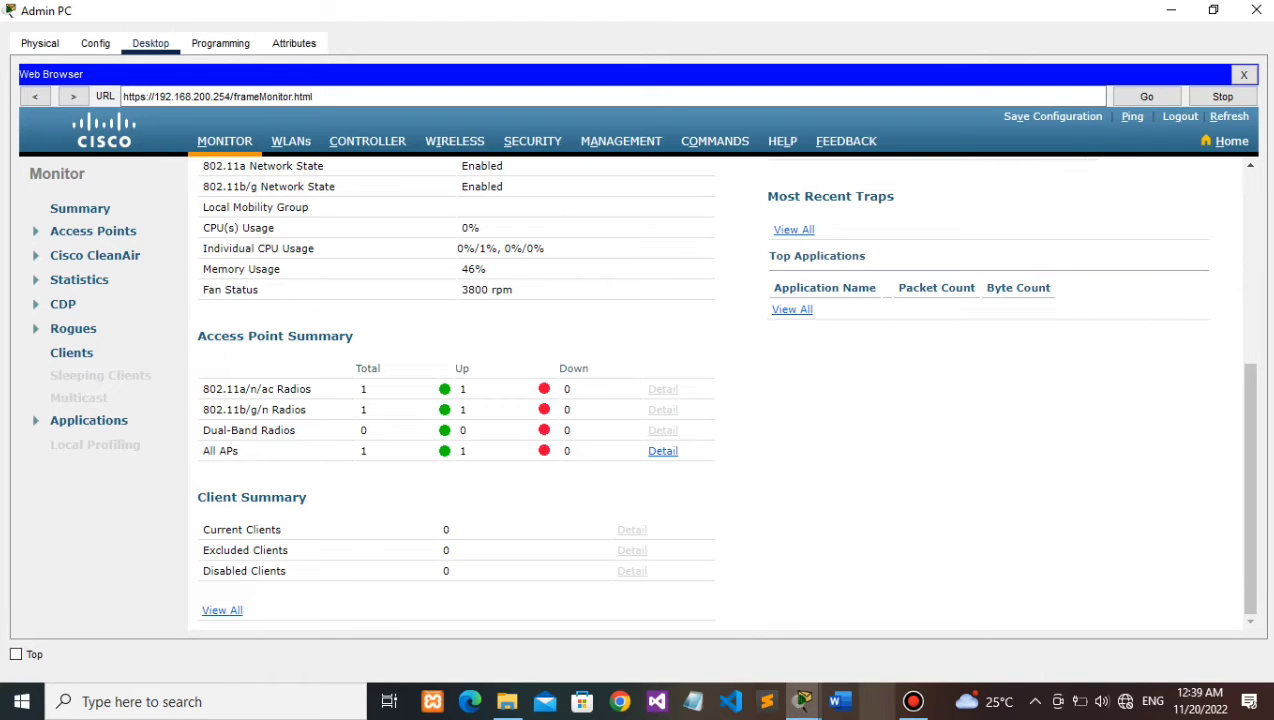
click(662, 451)
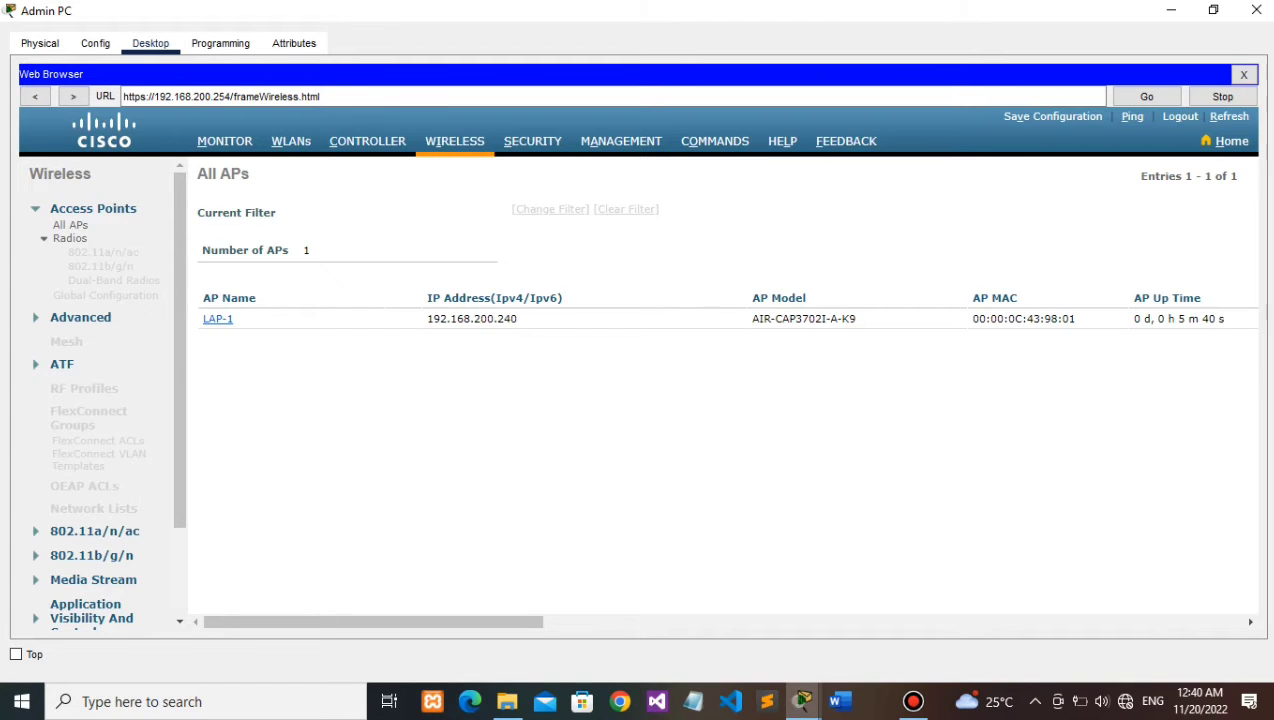
Step: Scroll across LAP-1's All APs row to read its model, MAC and software 8.3.111.0
drag(373, 622, 1040, 622)
key(alt+Tab)
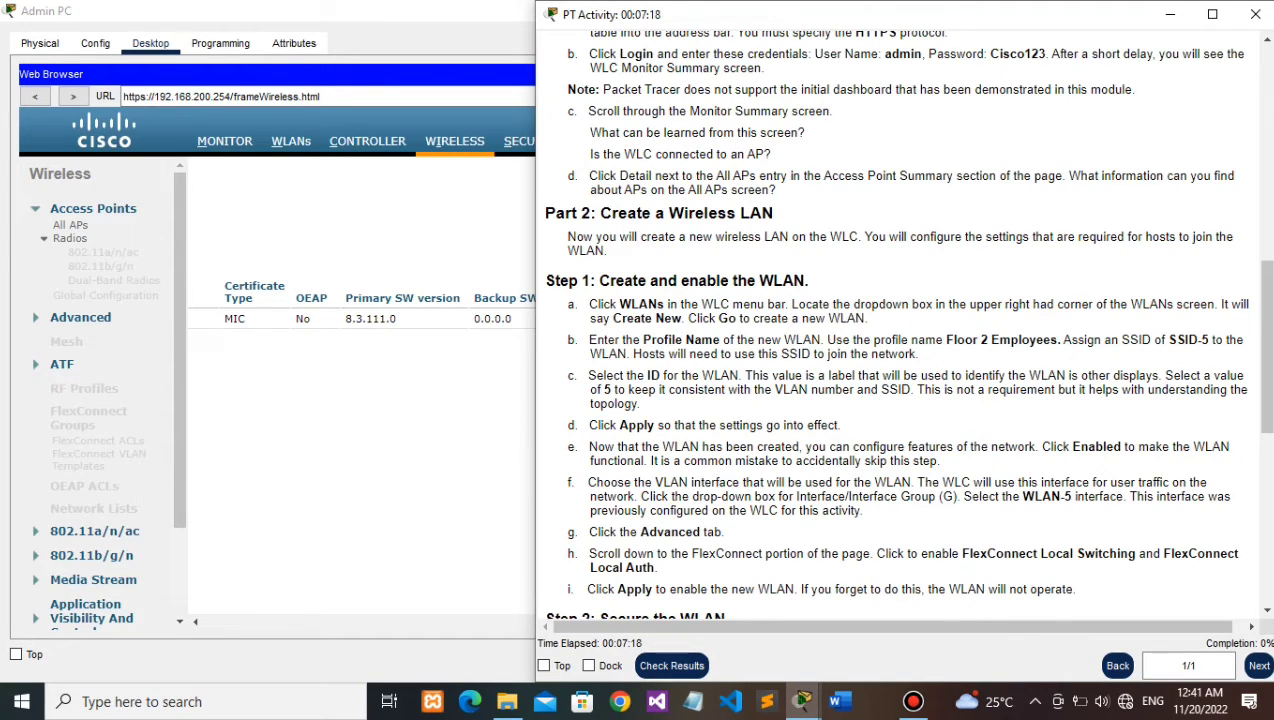
scroll(900, 330, down, 1)
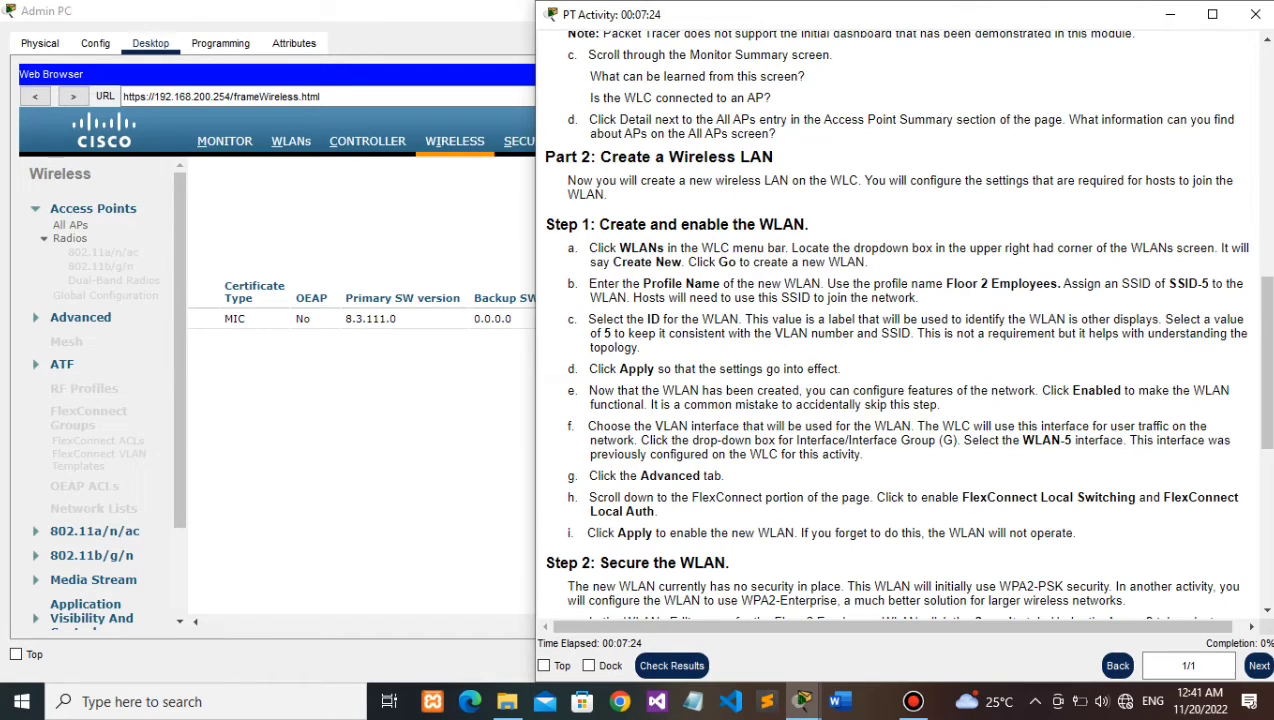
click(913, 701)
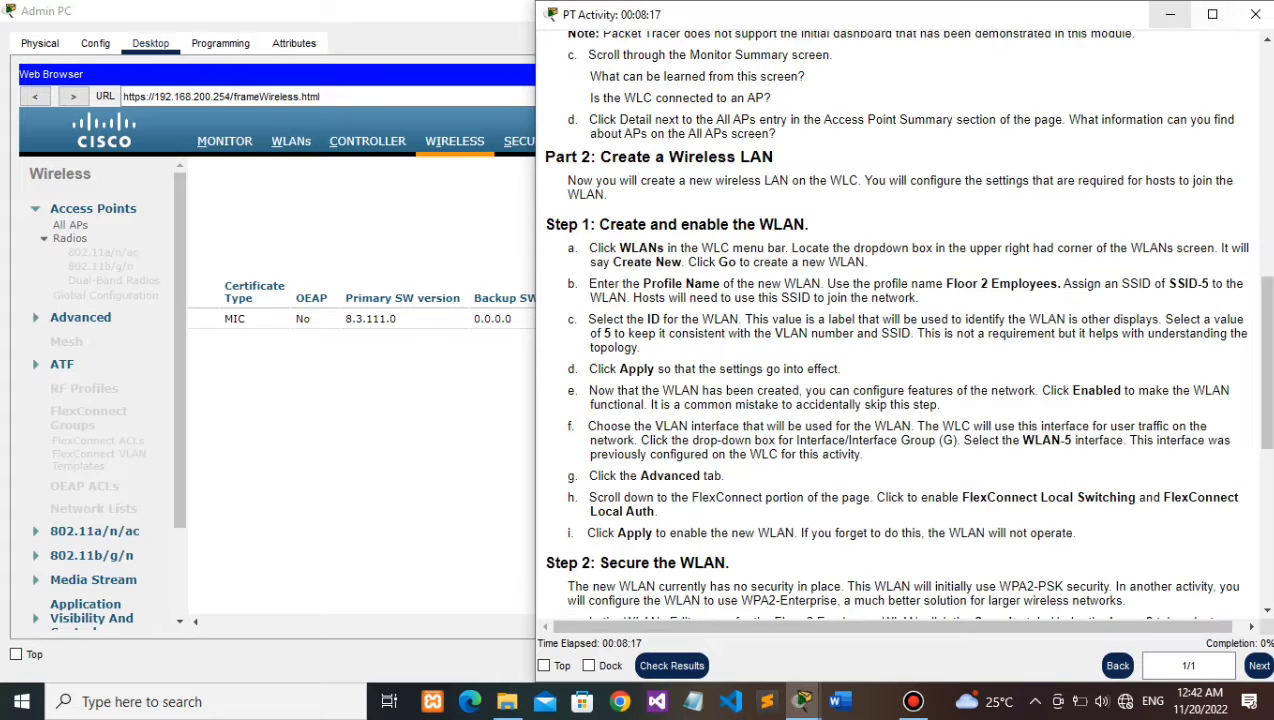
click(1170, 14)
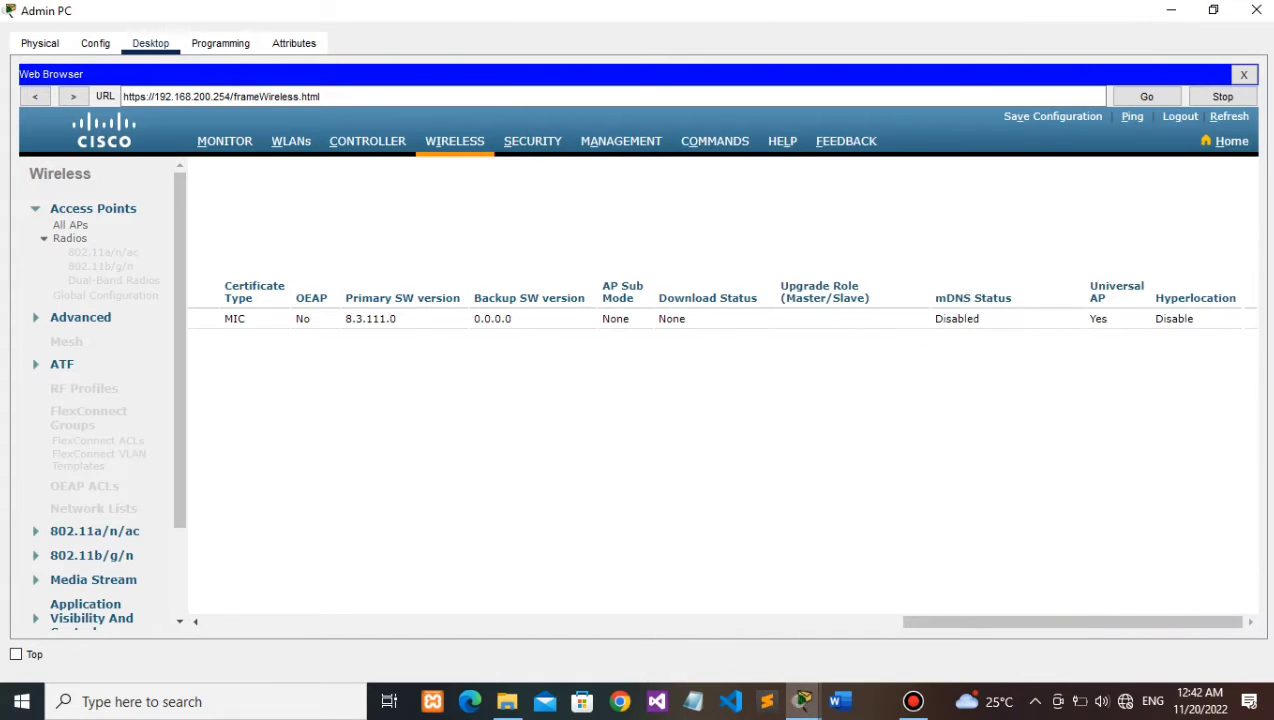
Step: On WLC-1's empty WLANs page, start a new WLAN with Create New
click(291, 141)
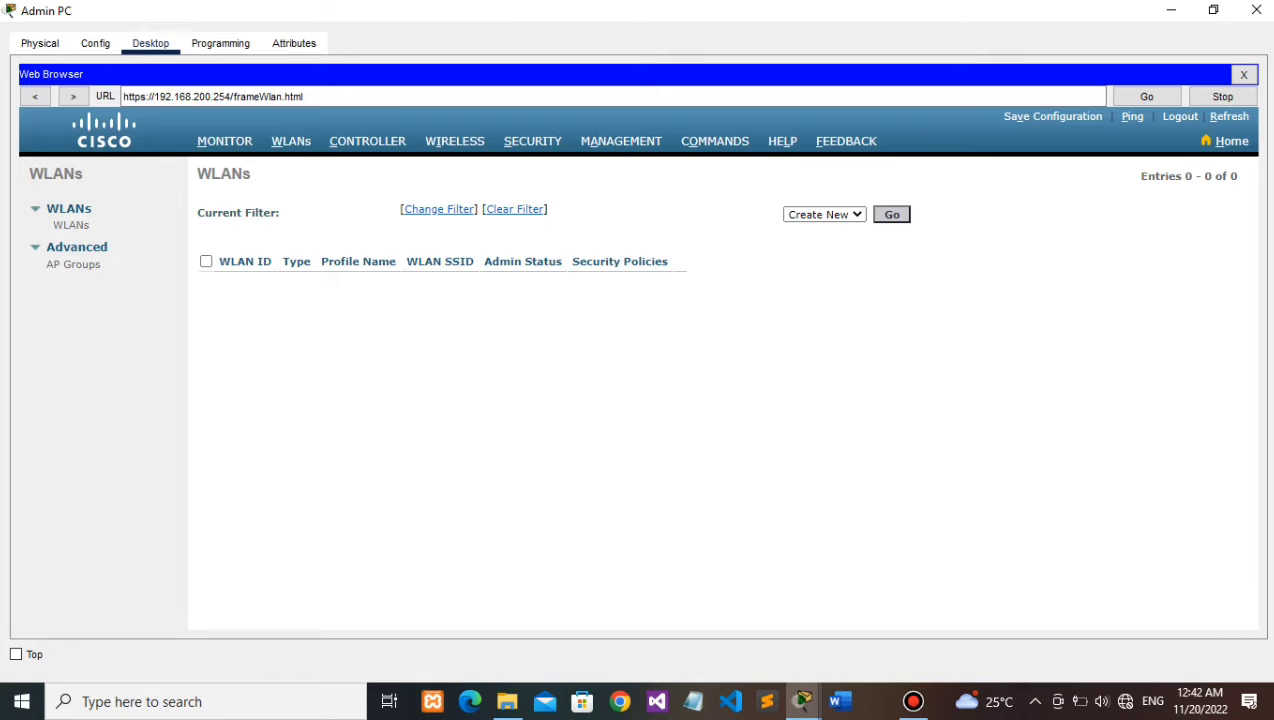
click(891, 214)
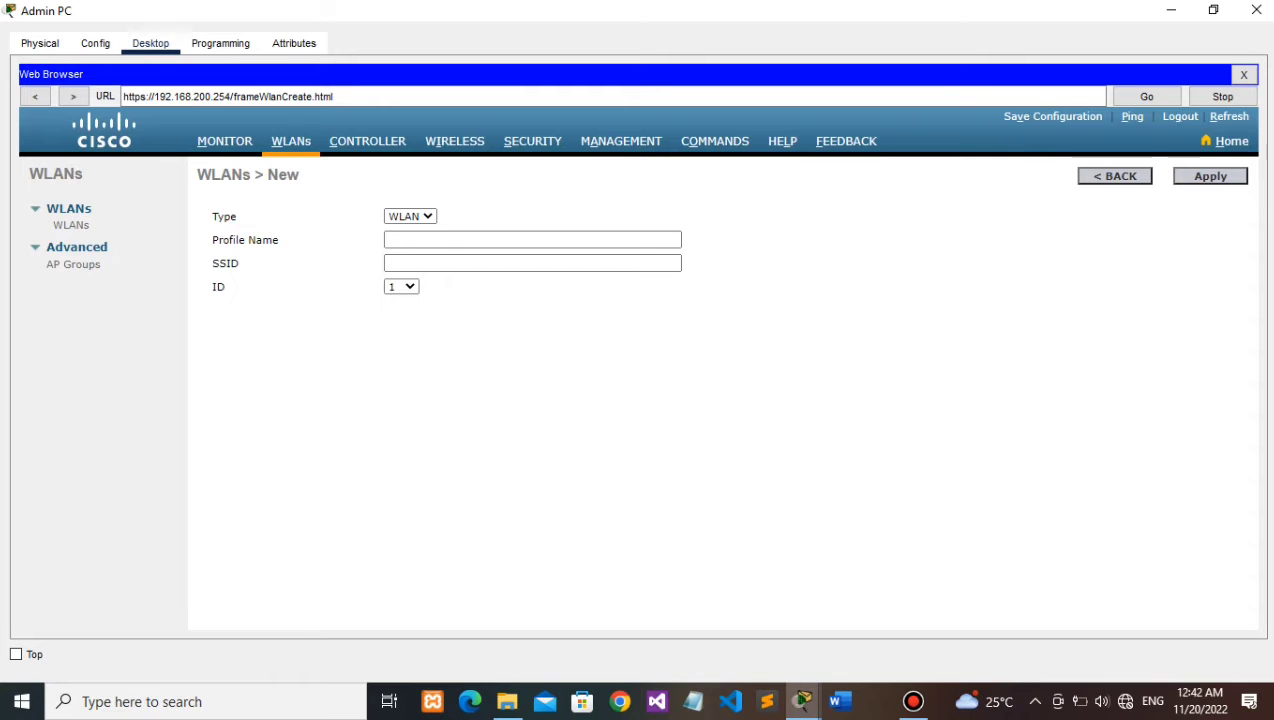
Step: Enter profile name 'Floor 2 Employees' and SSID 'SSID-5' in the new WLAN form
mouse_move(802, 701)
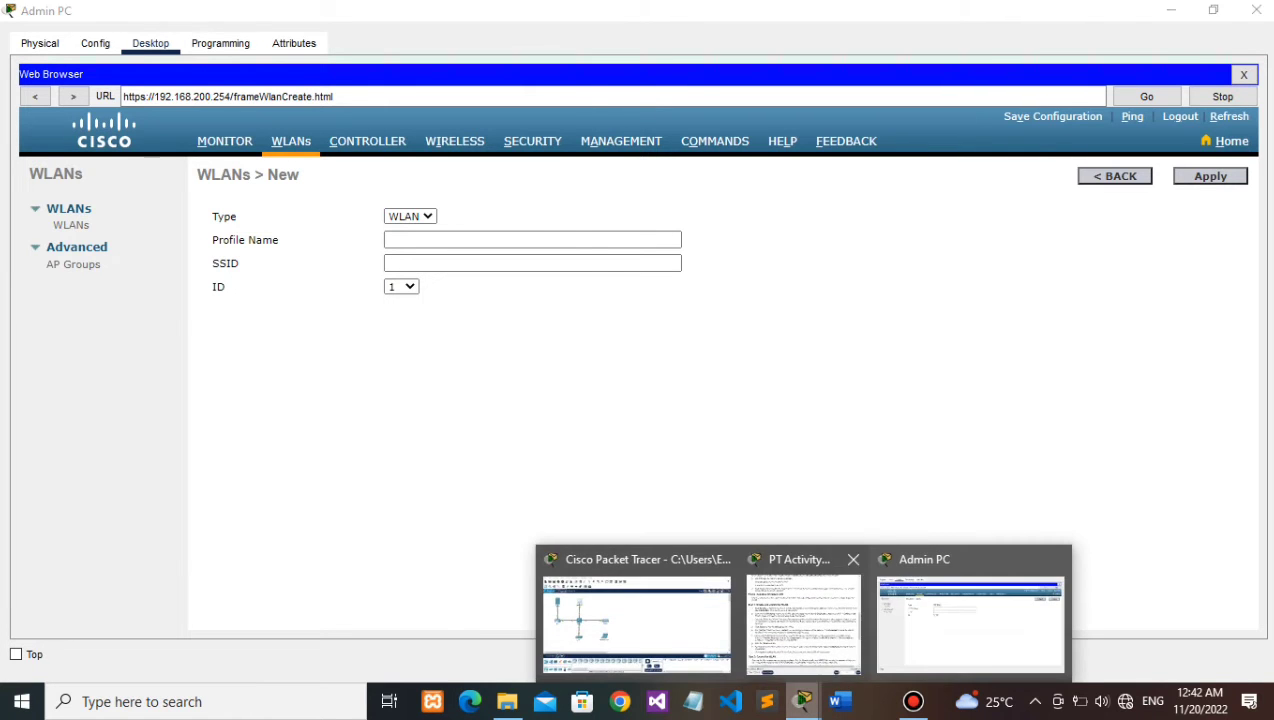
click(803, 620)
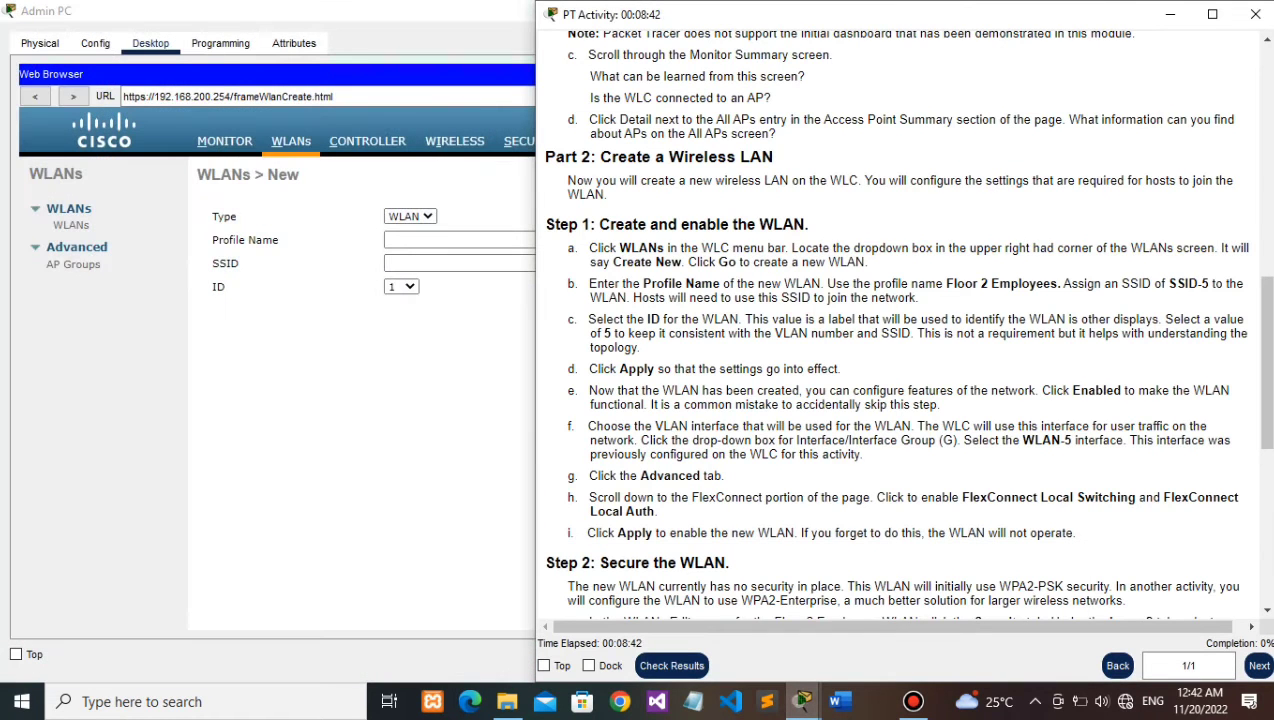
scroll(905, 324, down, 1)
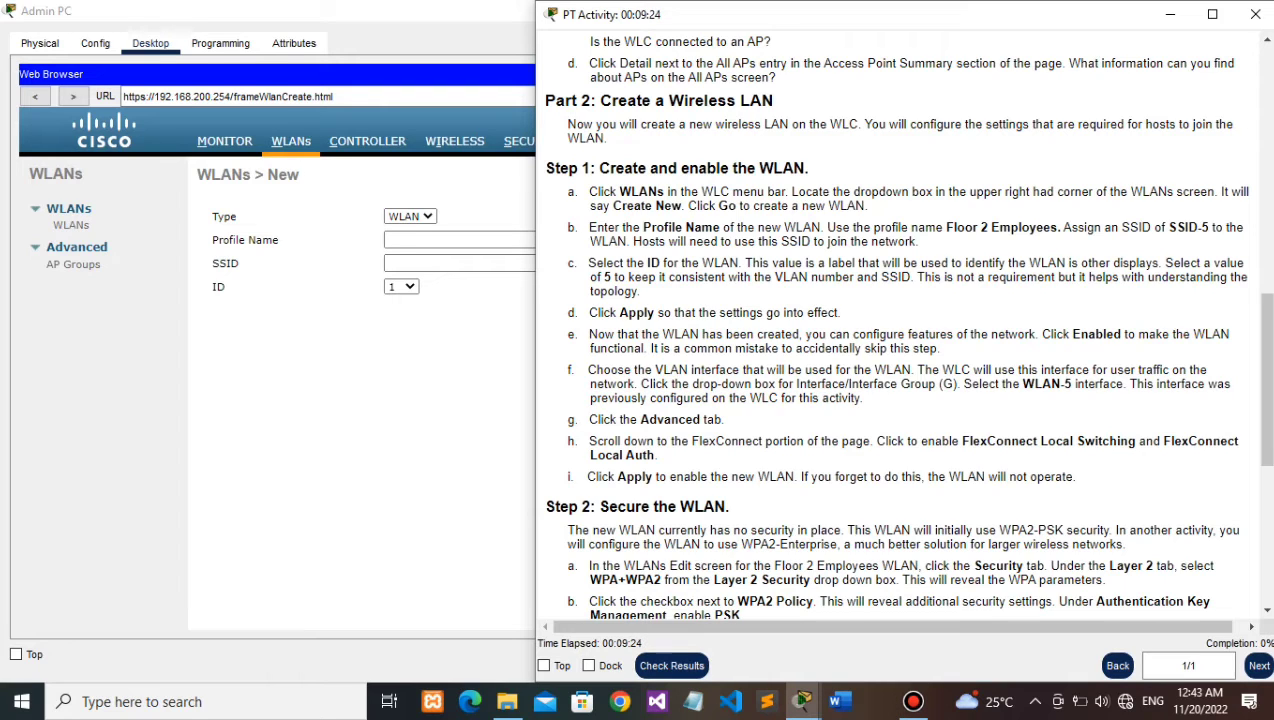
drag(946, 227, 1056, 227)
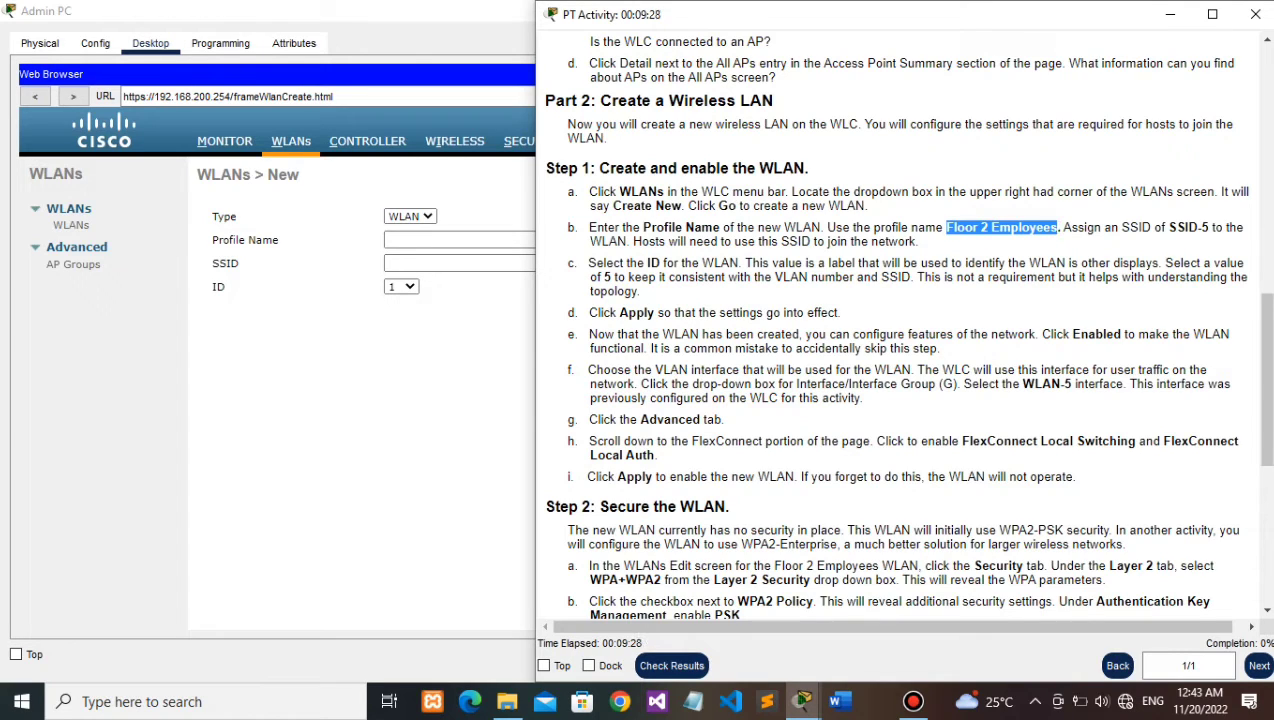
key(ctrl+c)
click(458, 240)
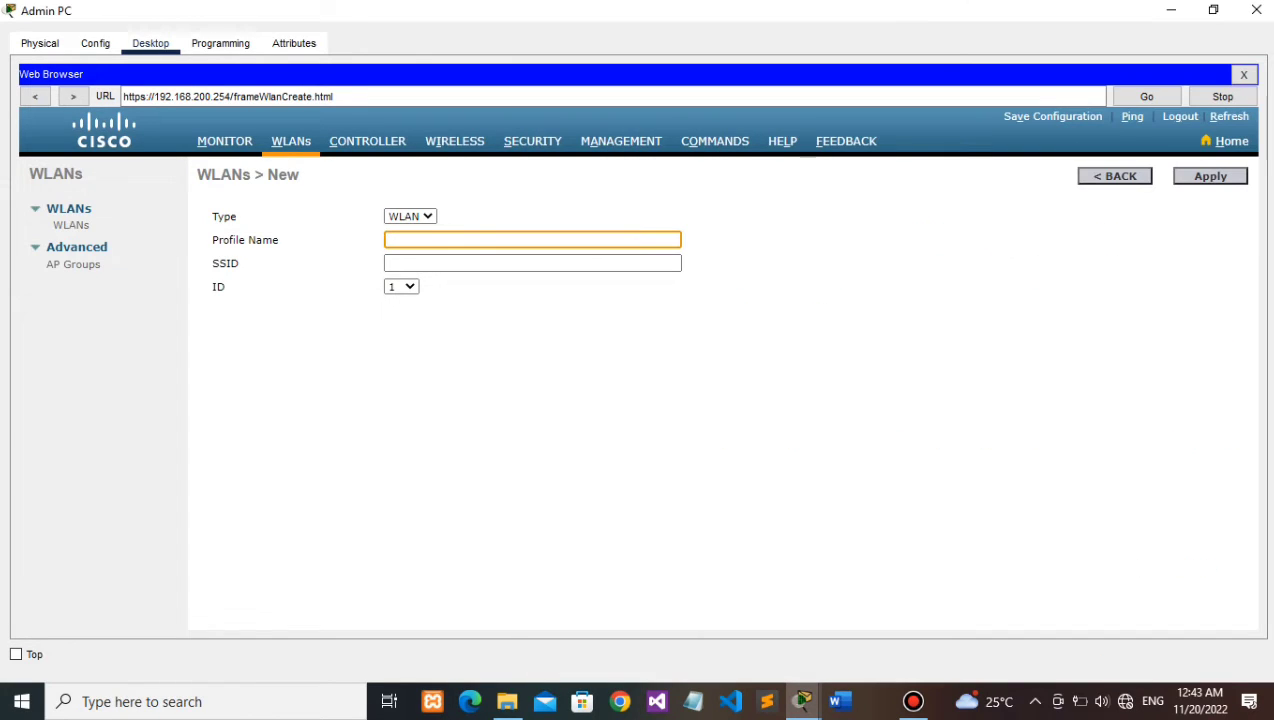
key(ctrl+v)
key(Tab)
text(S)
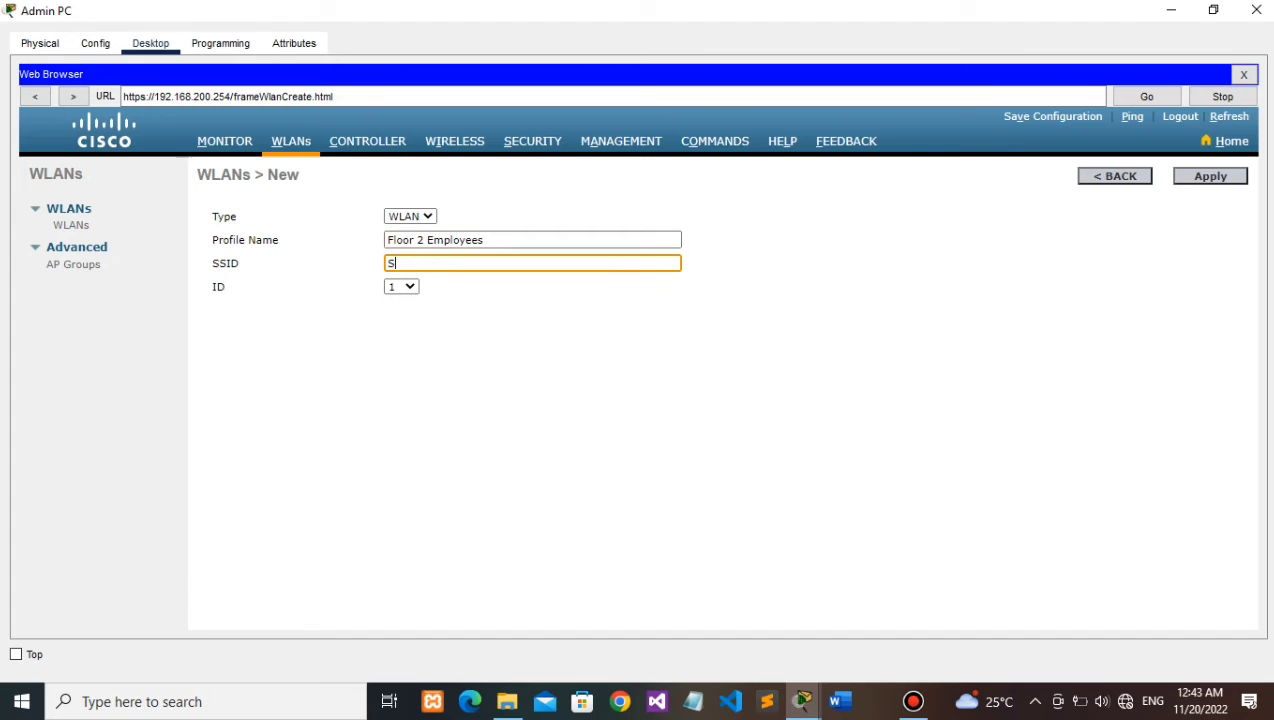
text(SID-5)
Step: Set the WLAN ID to 5 and apply to create the WLAN
key(alt+Tab)
click(402, 287)
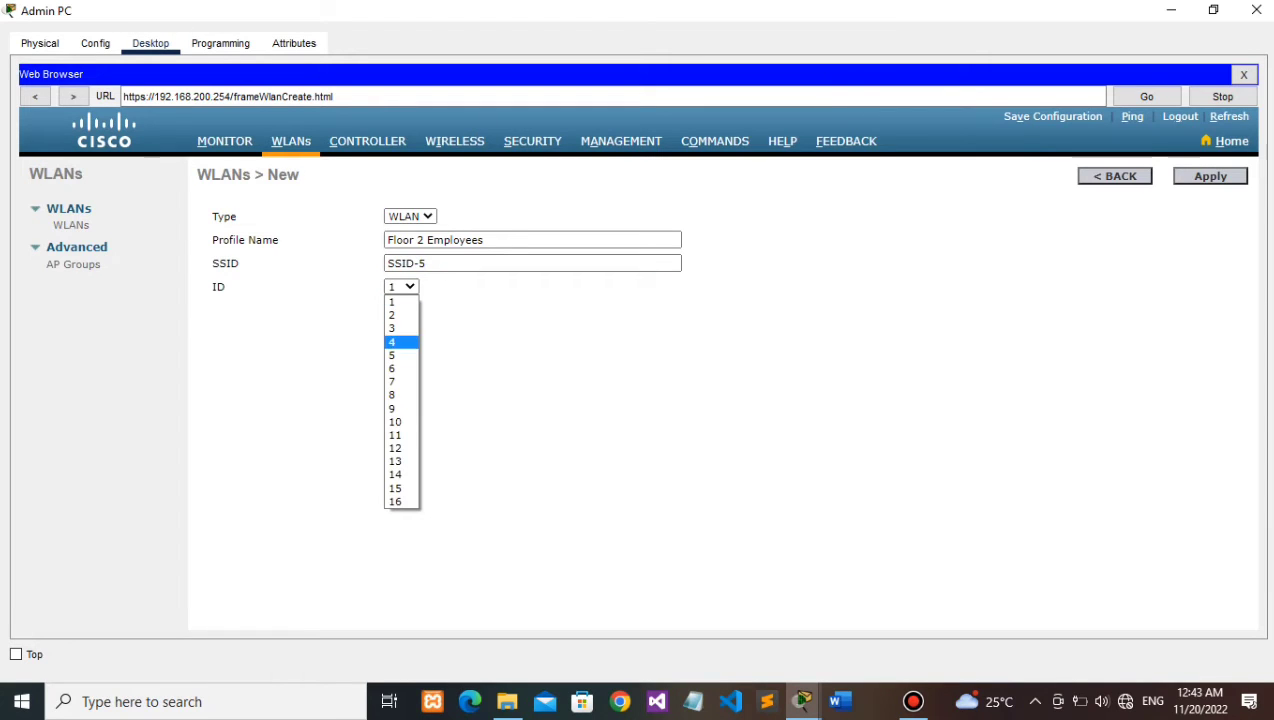
click(397, 355)
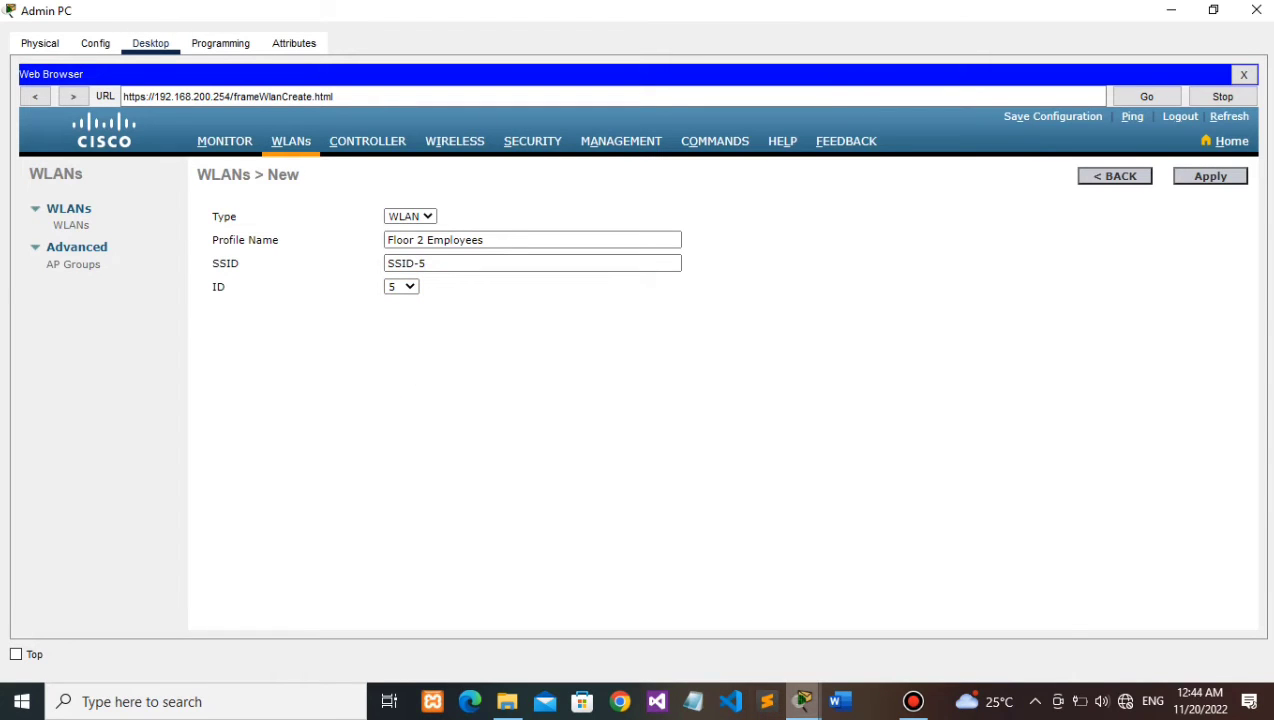
click(802, 701)
click(803, 620)
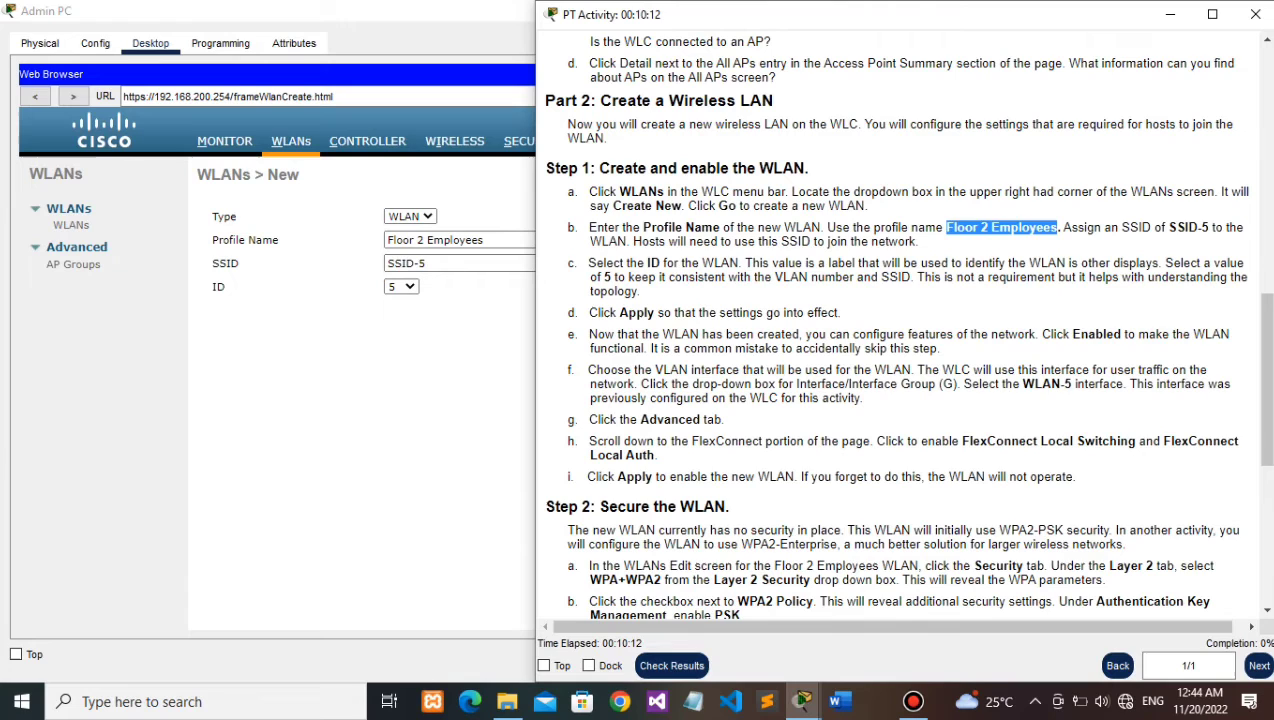
click(360, 420)
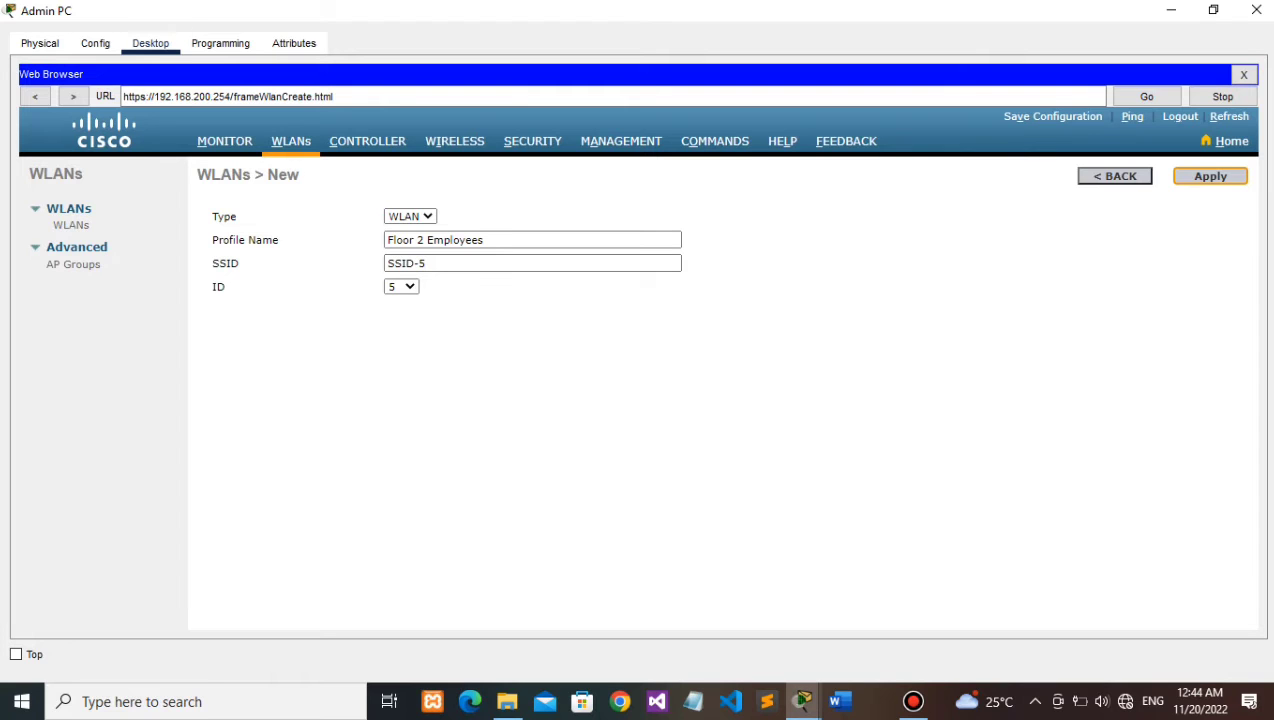
click(1210, 176)
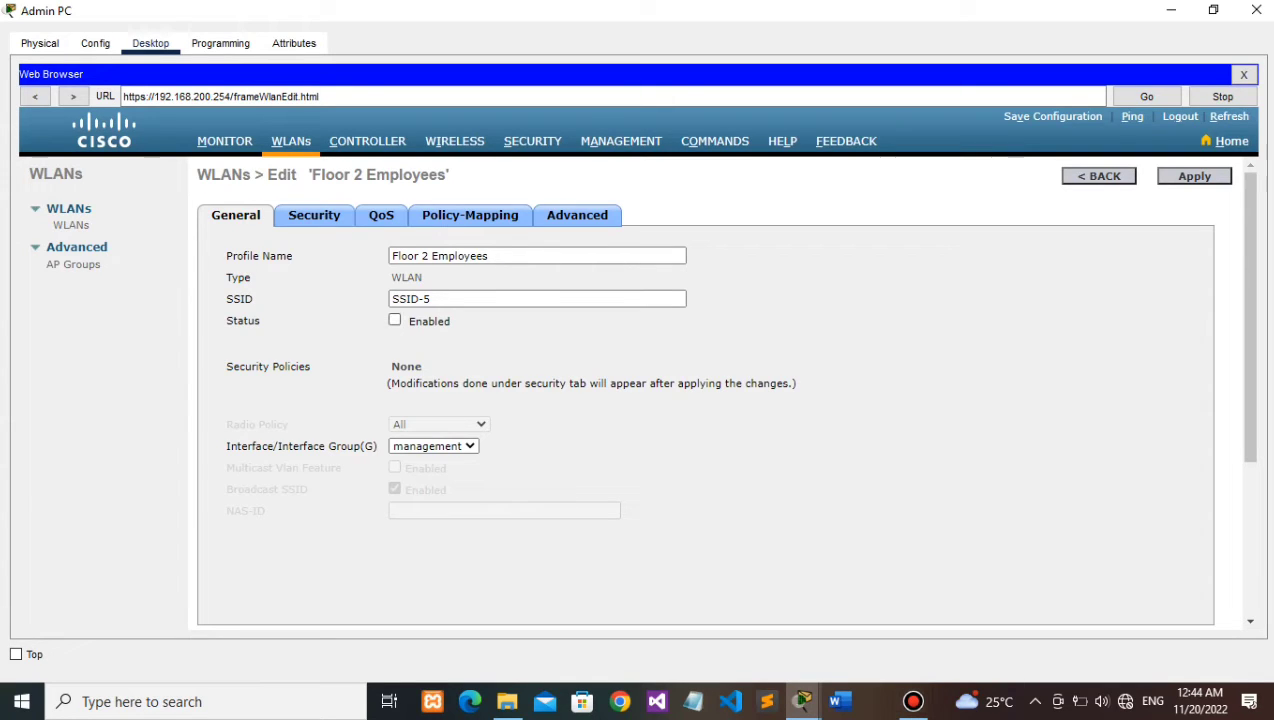
Step: Enable Floor 2 Employees, assign it interface WLAN-5, and show its Advanced settings
click(394, 319)
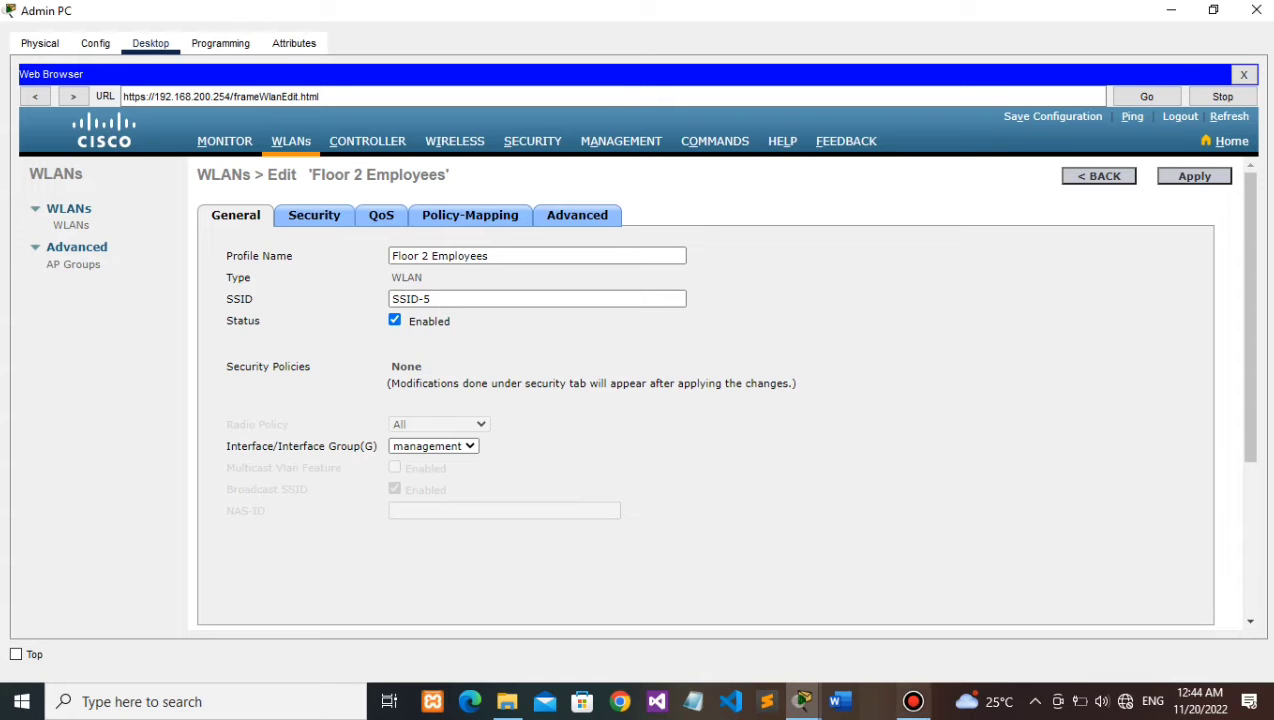
click(802, 701)
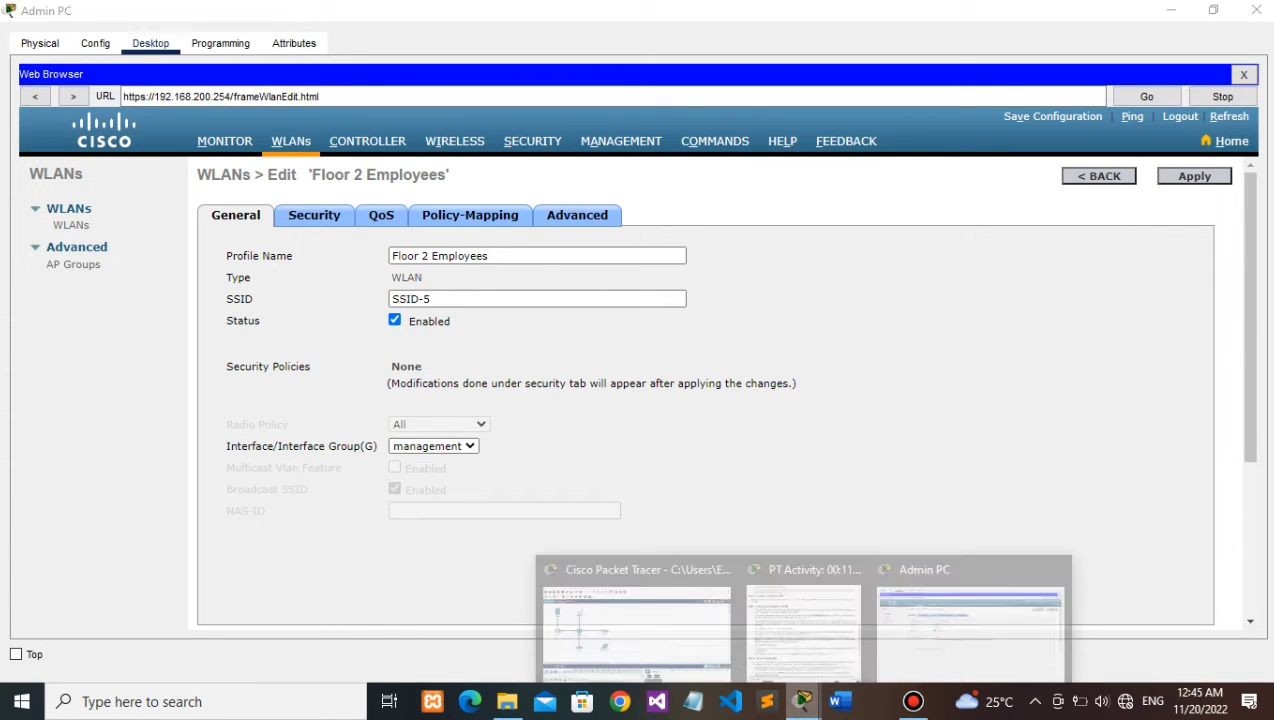
click(803, 622)
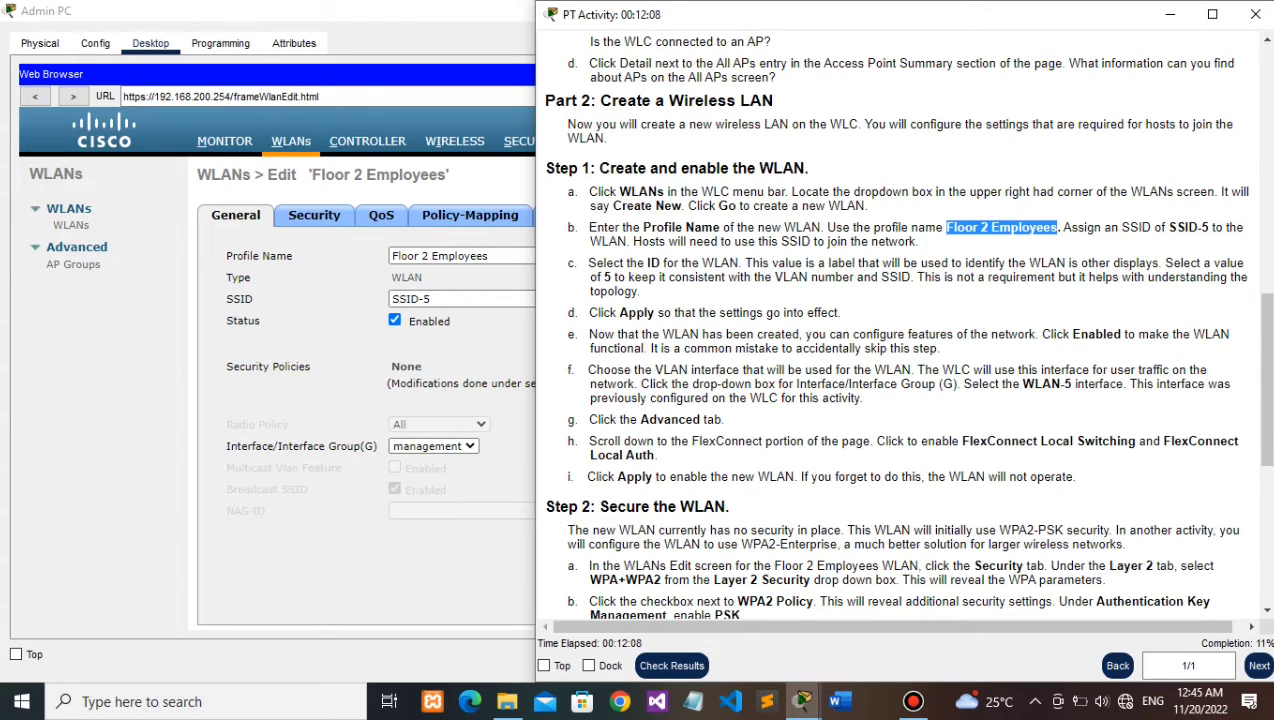
click(880, 370)
click(470, 405)
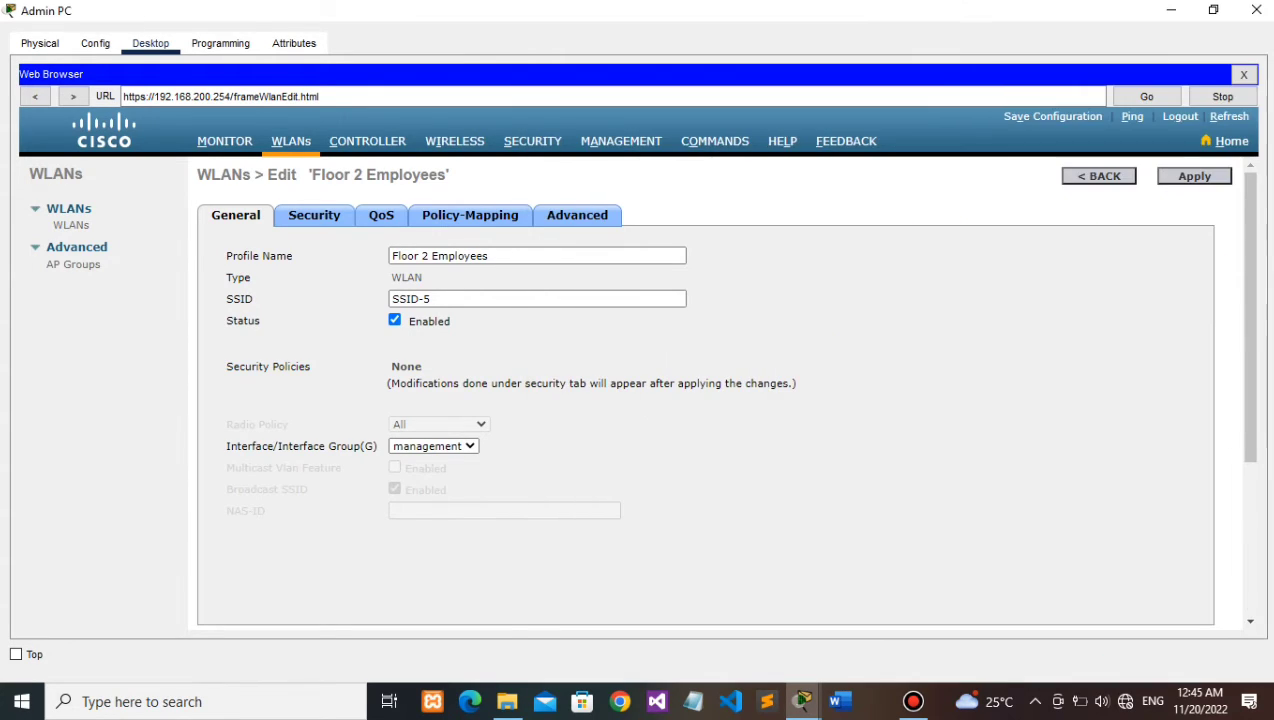
click(434, 446)
click(415, 461)
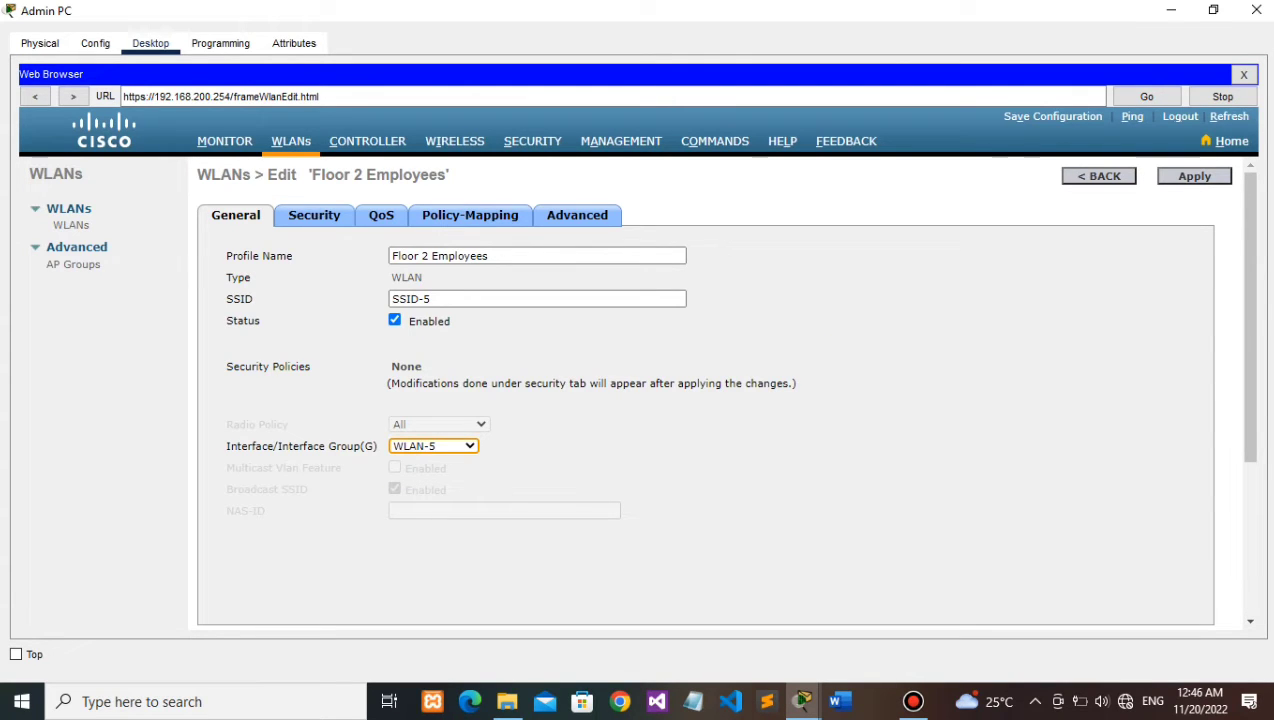
click(577, 215)
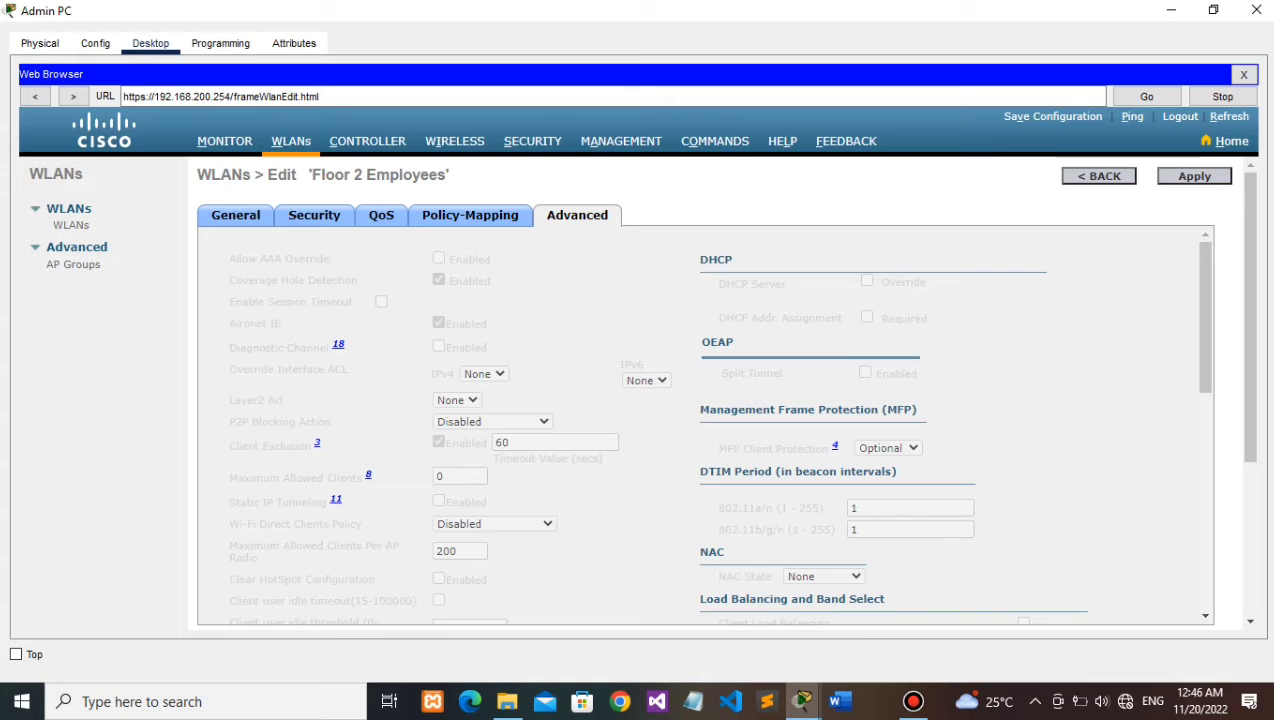
Step: Check FlexConnect Local Switching and Local Auth, then apply the WLAN settings
scroll(705, 425, down, 10)
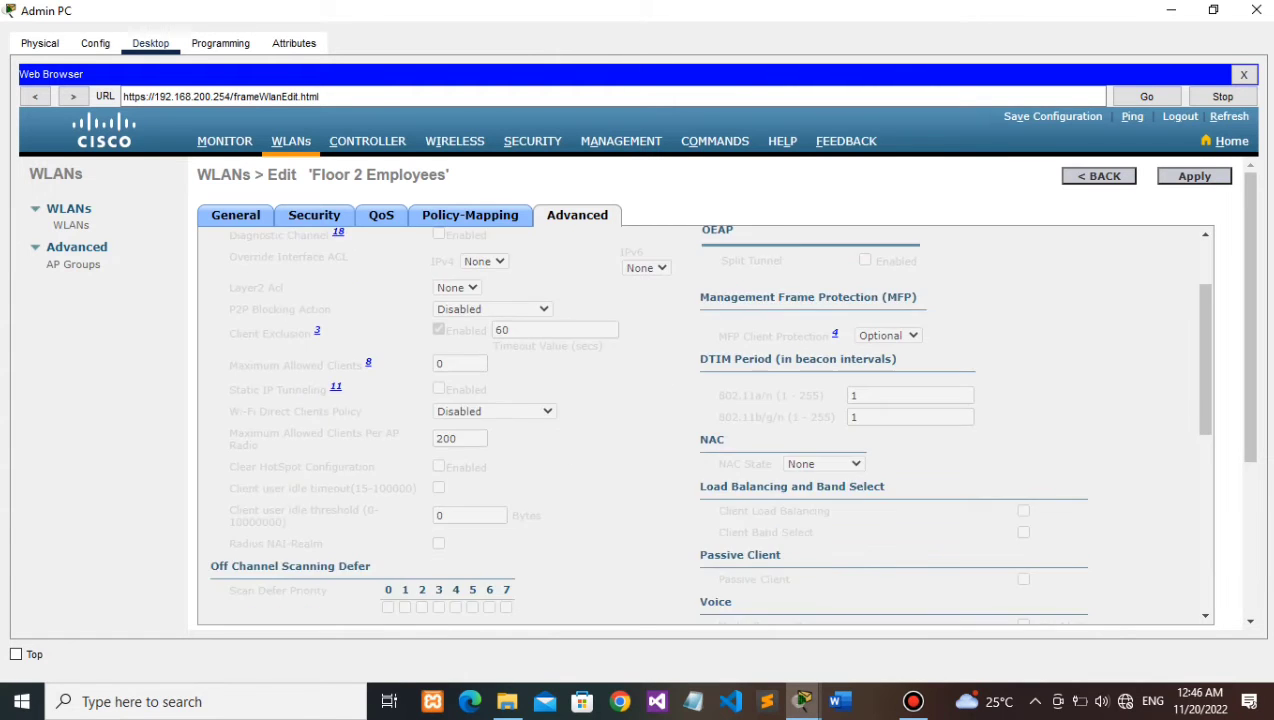
scroll(705, 425, down, 4)
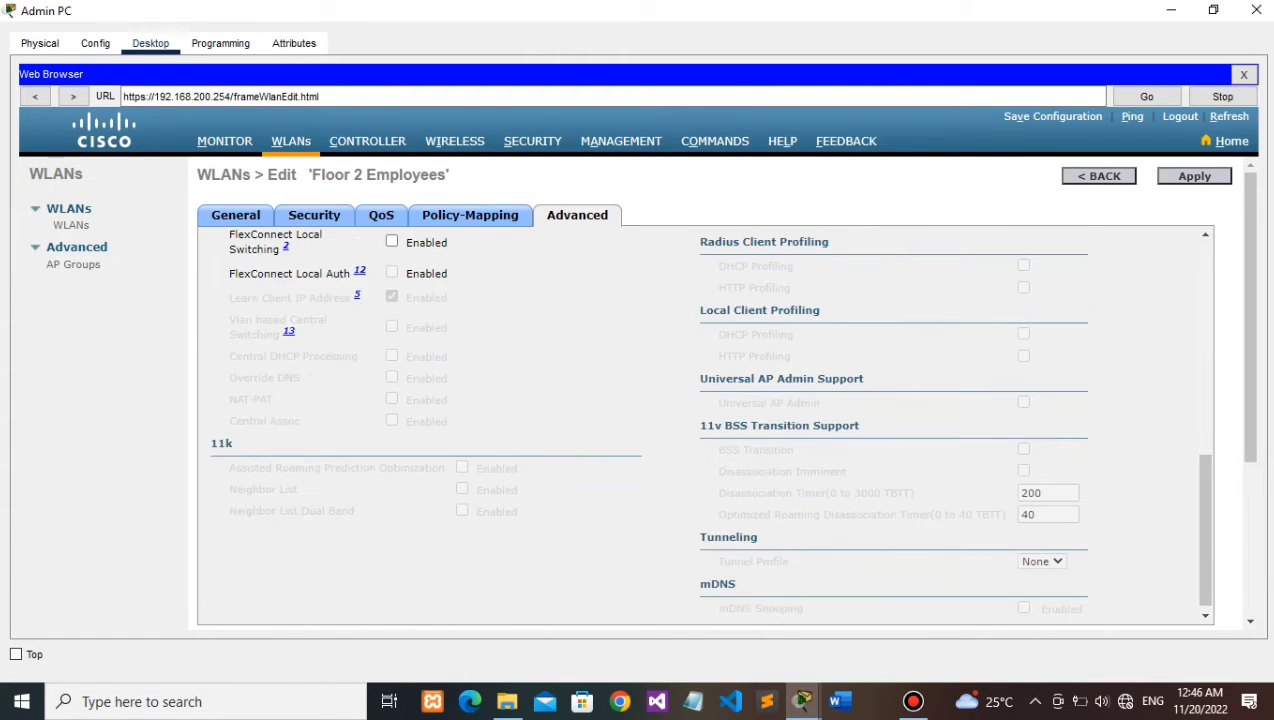
scroll(705, 425, up, 3)
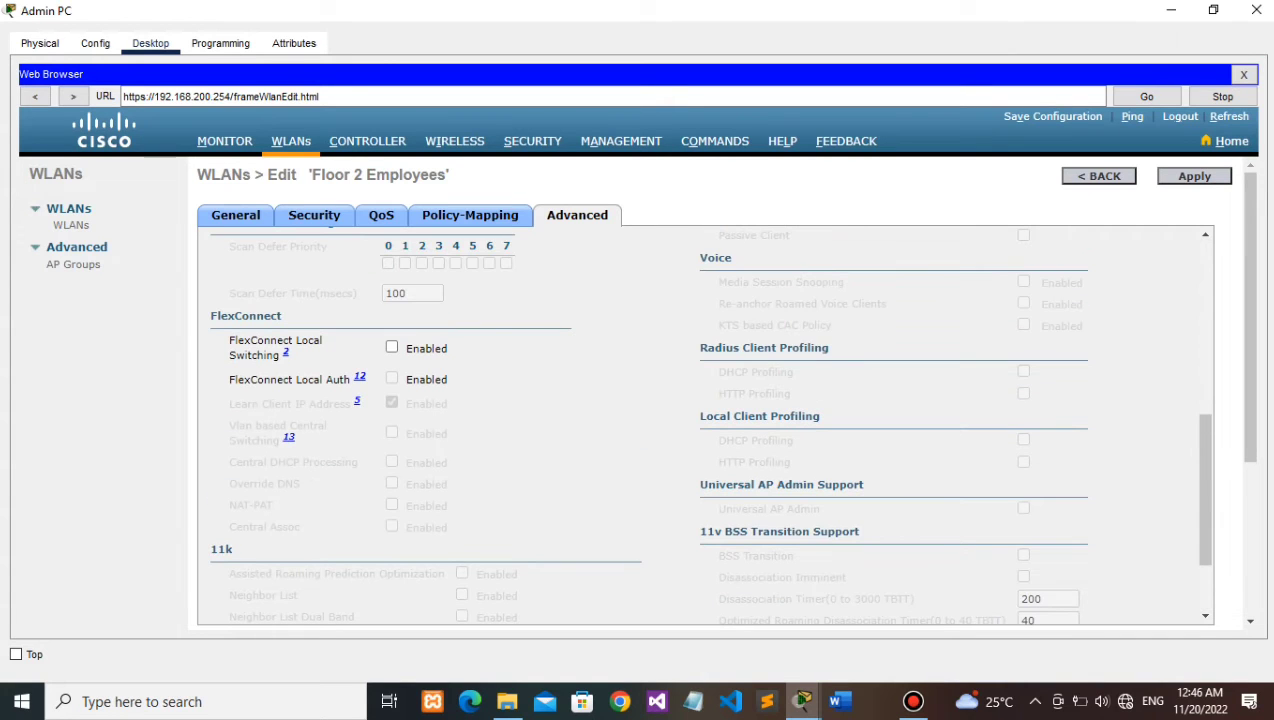
click(392, 347)
click(392, 378)
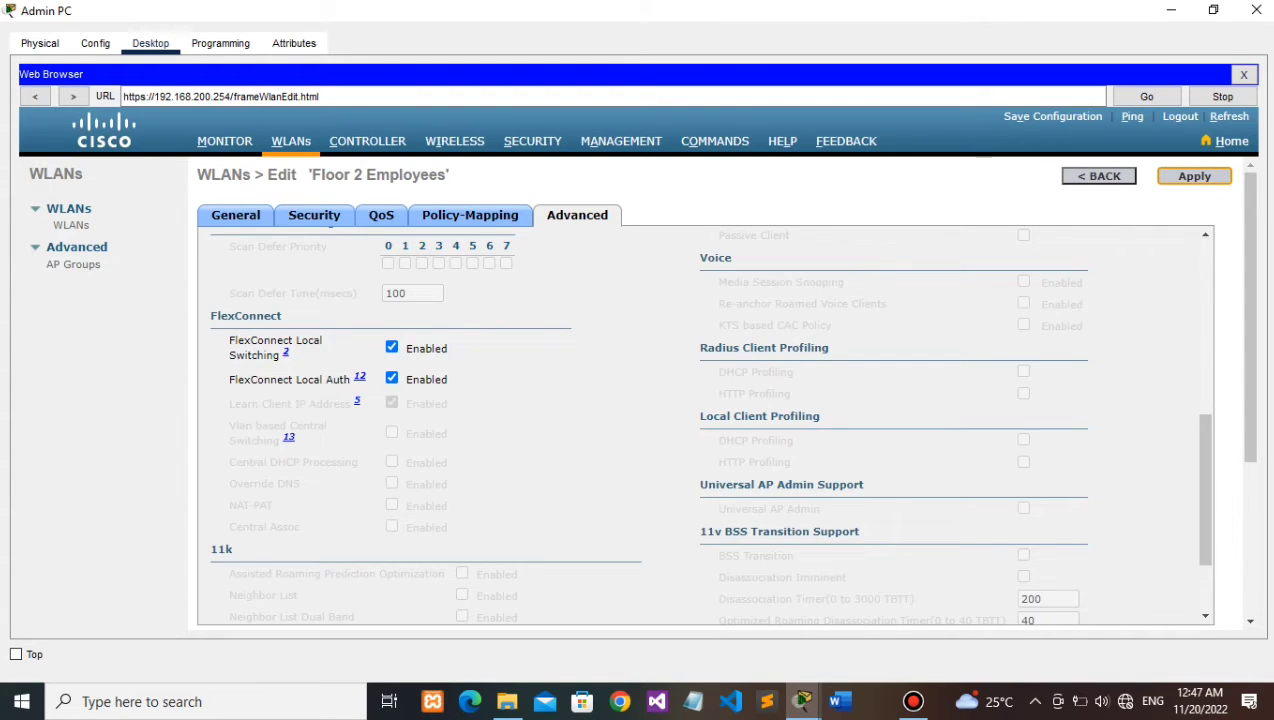
click(1194, 176)
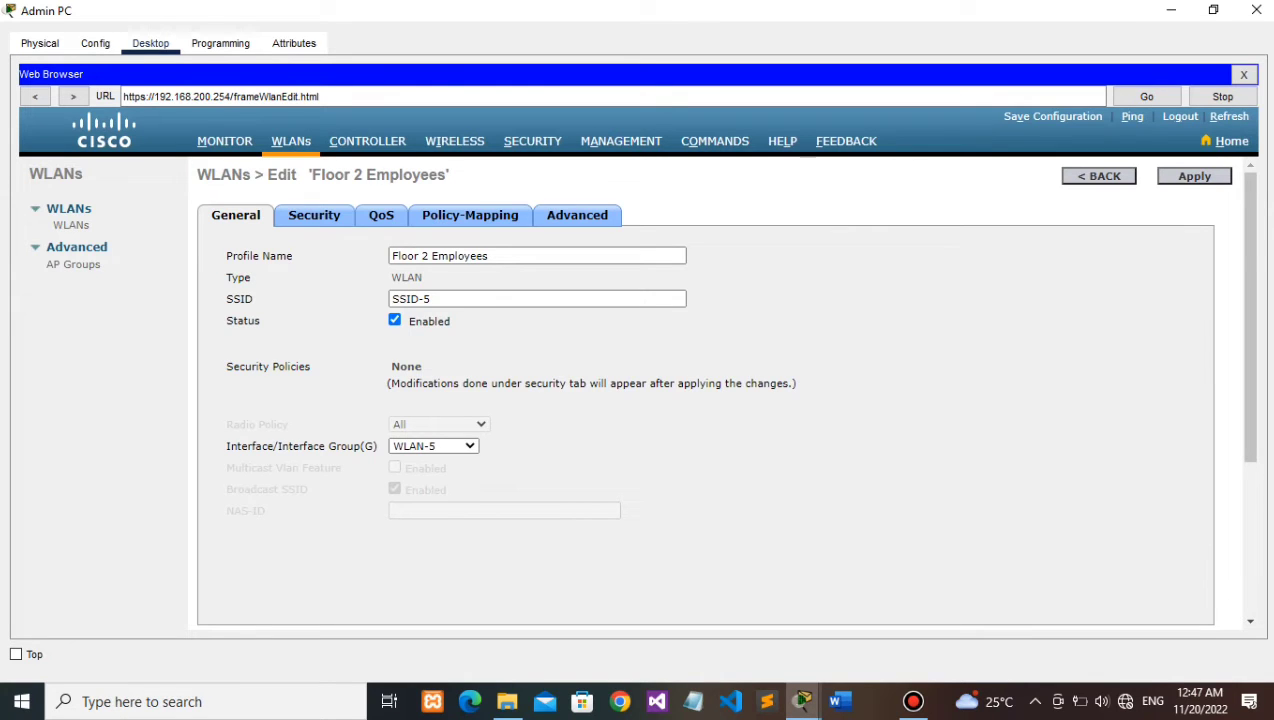
mouse_move(802, 701)
click(778, 620)
scroll(905, 330, down, 3)
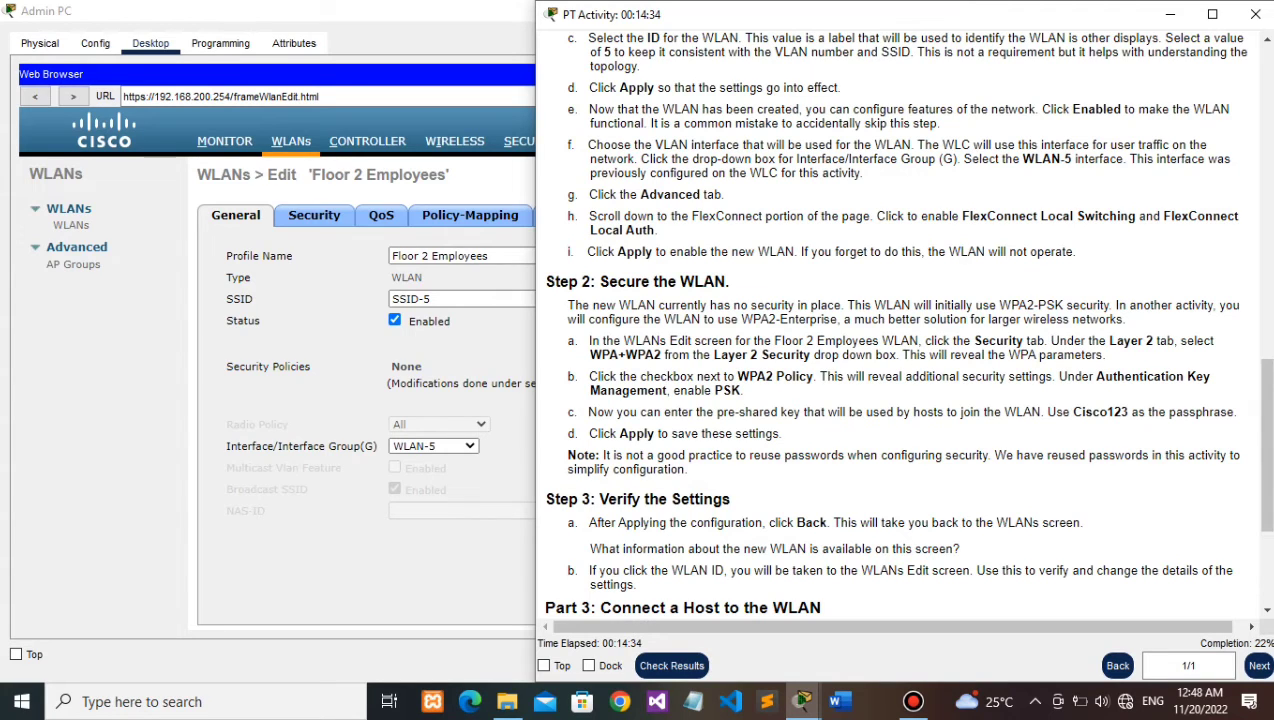
Step: Set the WLAN's Layer 2 Security to WPA+WPA2
click(314, 215)
click(418, 289)
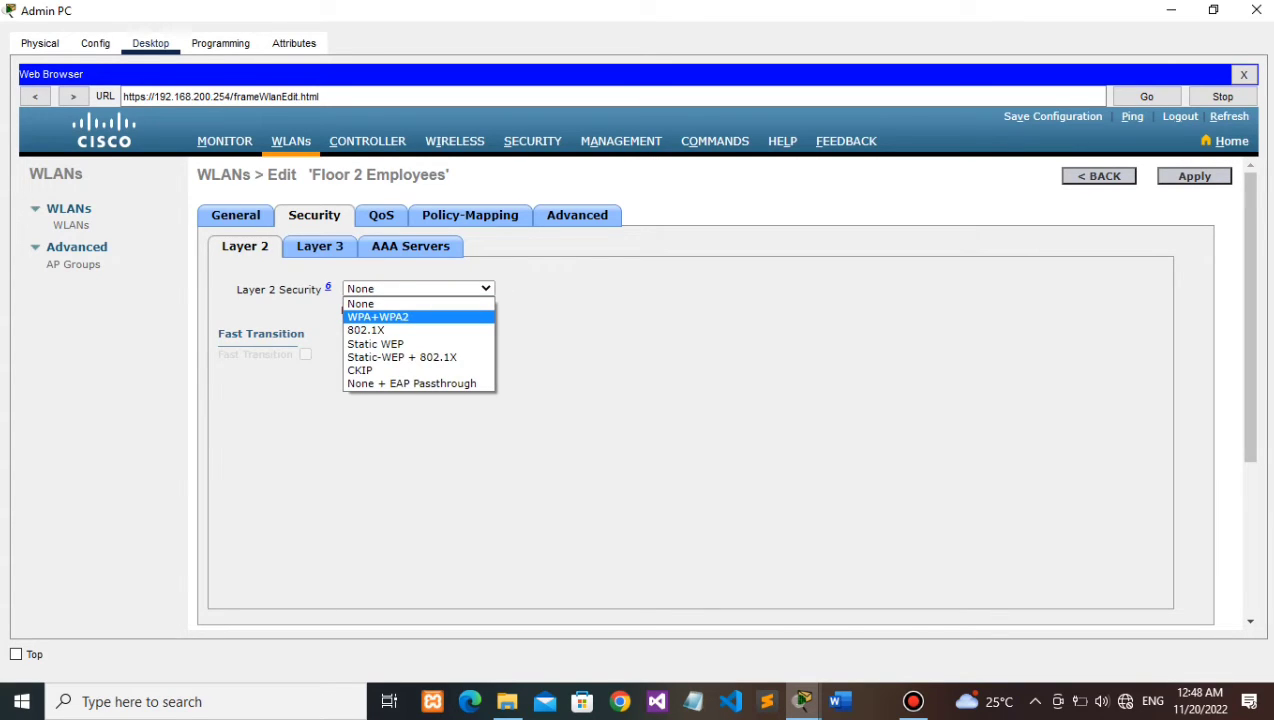
click(418, 317)
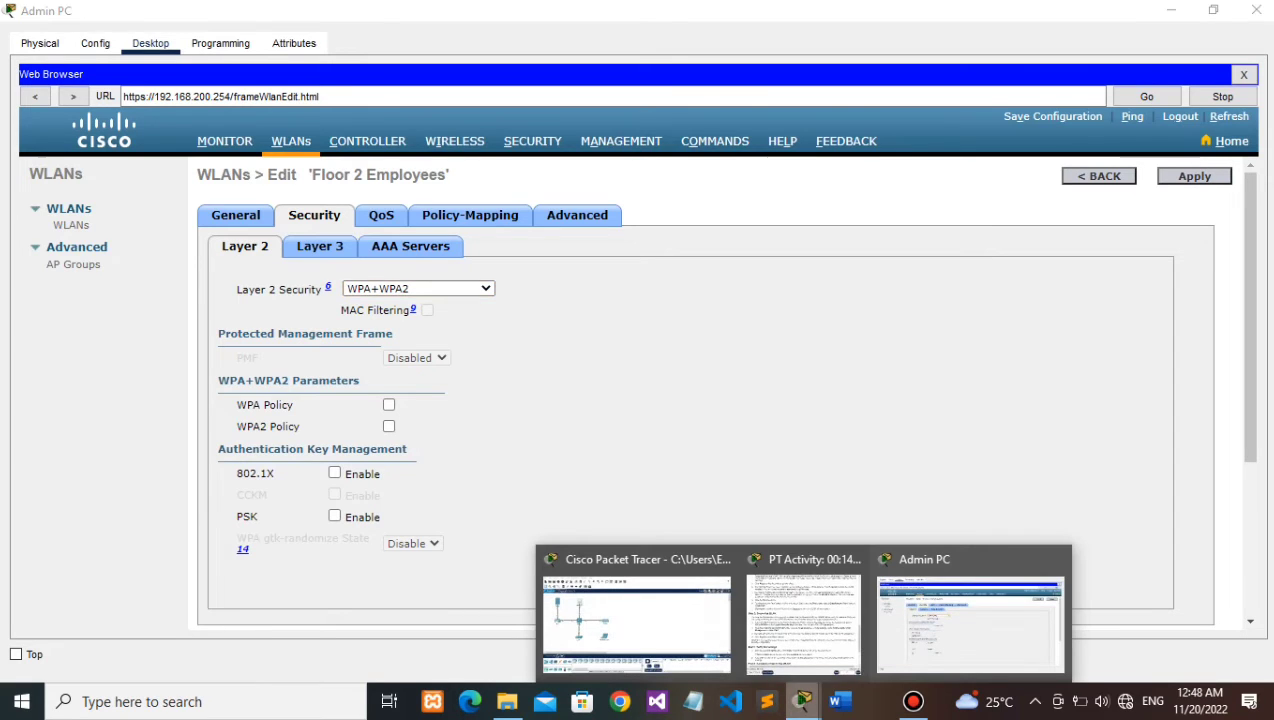
Step: Enable WPA2 Policy with PSK, enter the pre-shared key passphrase, and apply
click(803, 620)
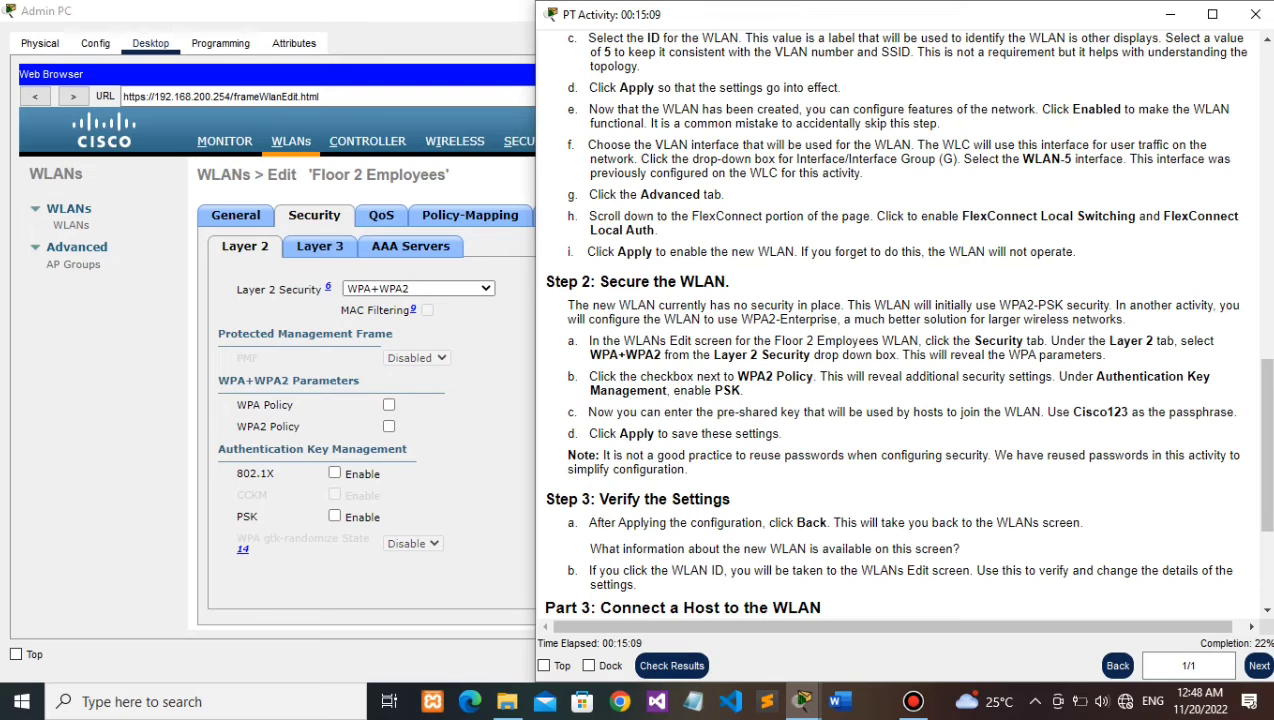
click(389, 427)
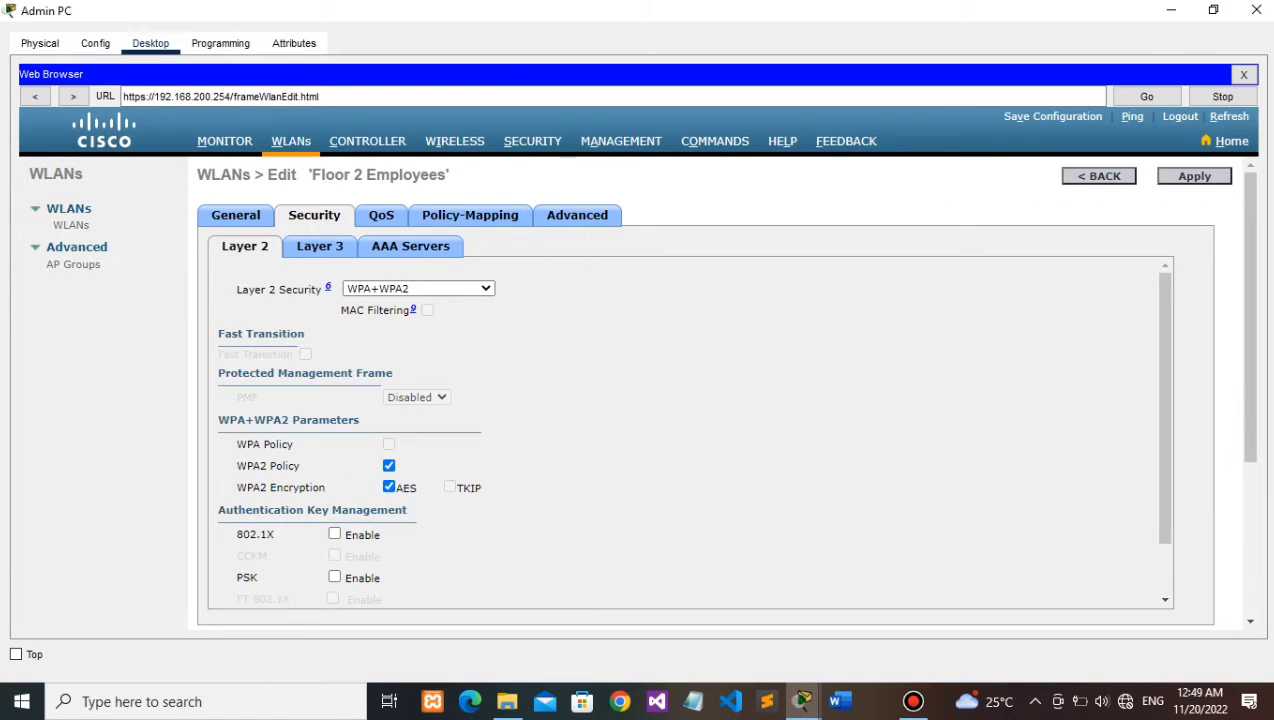
scroll(690, 430, down, 1)
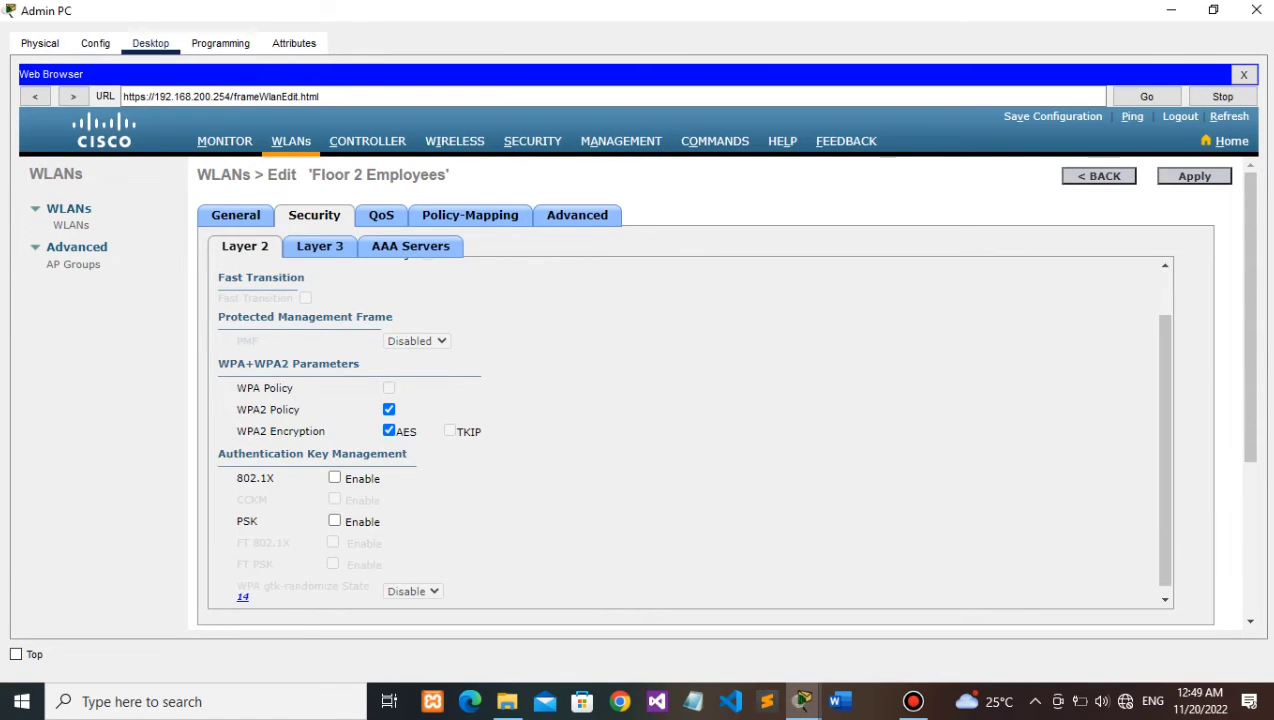
mouse_move(802, 700)
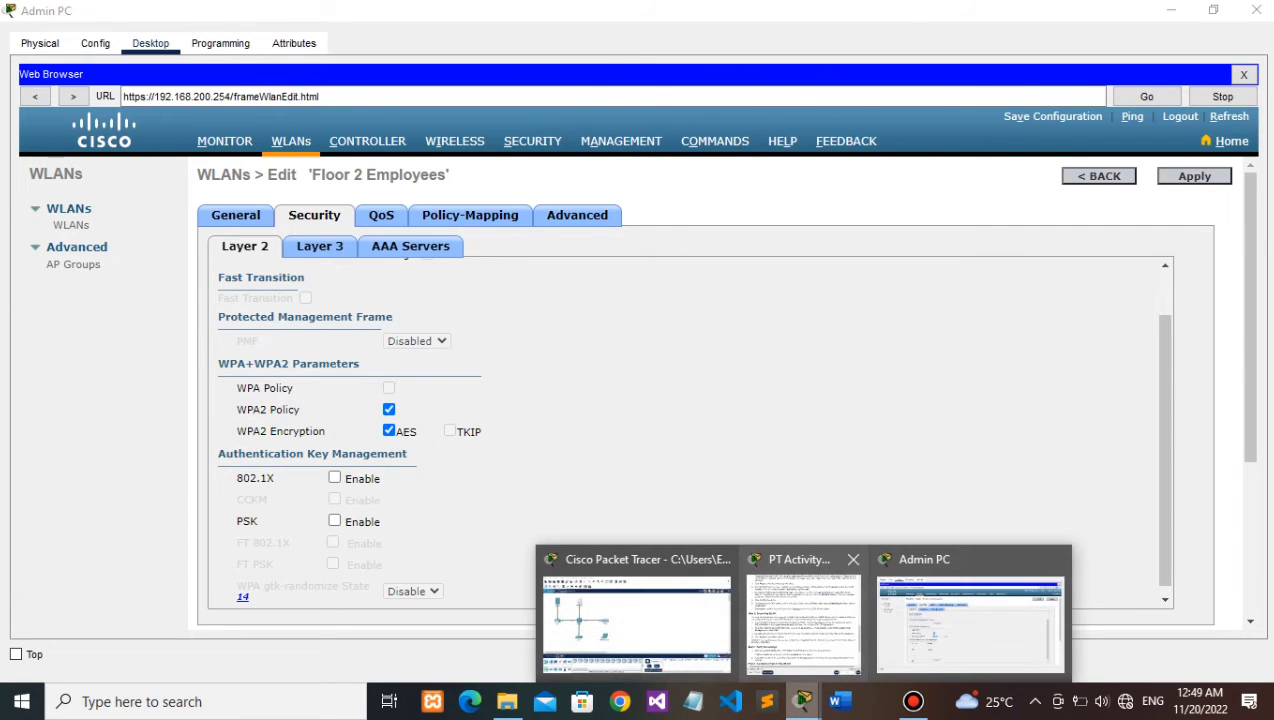
click(800, 615)
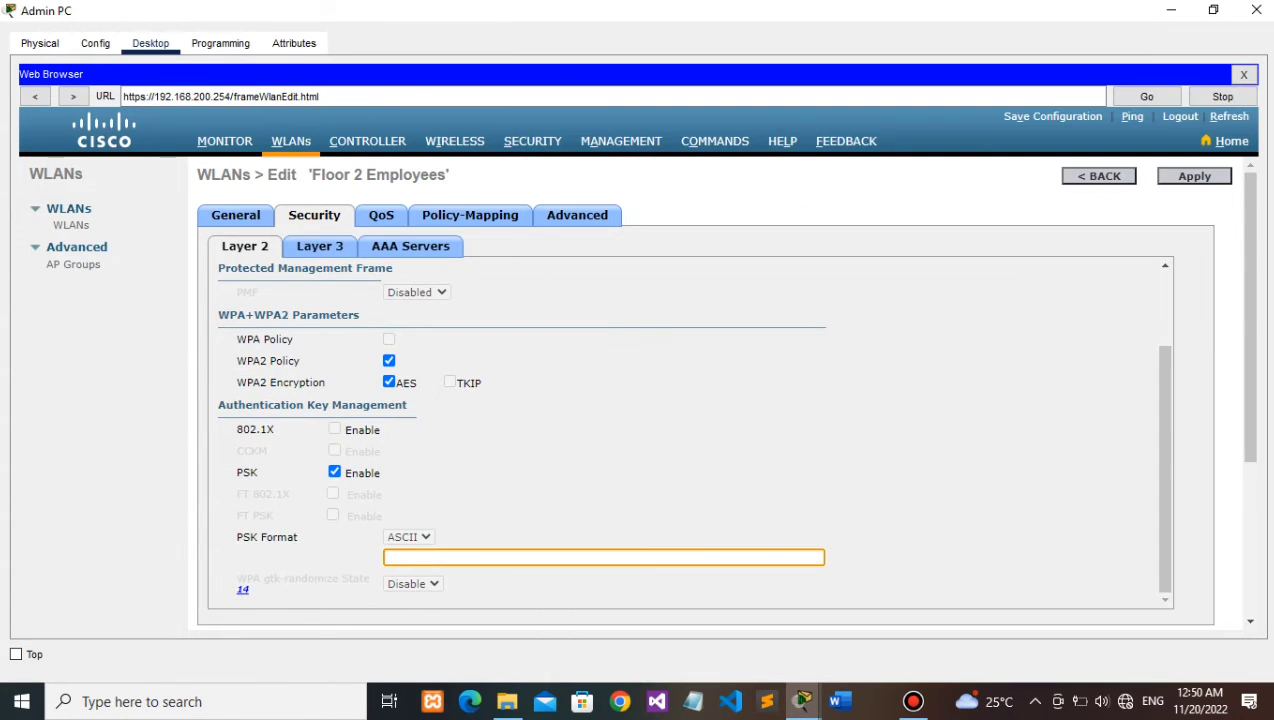
text(•••••••)
text(•)
click(1194, 176)
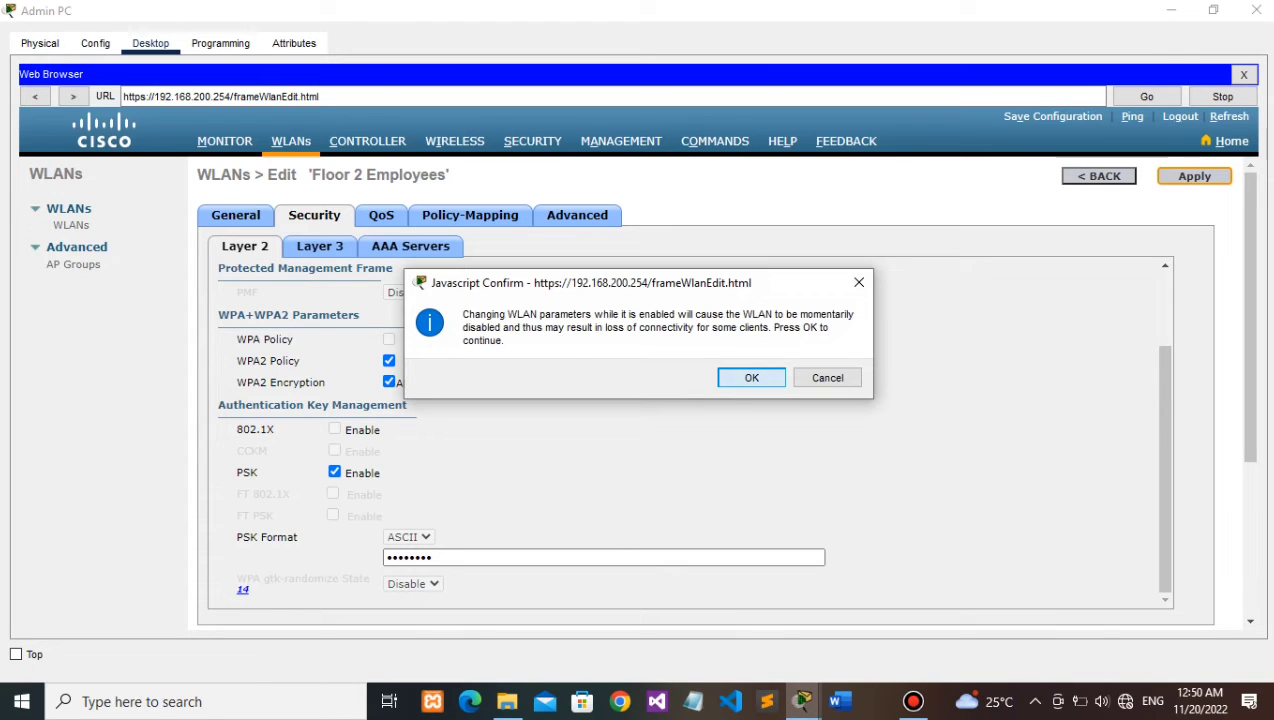
Step: Confirm the WPA2-PSK security change on the enabled WLAN and bring up the activity instructions
click(752, 378)
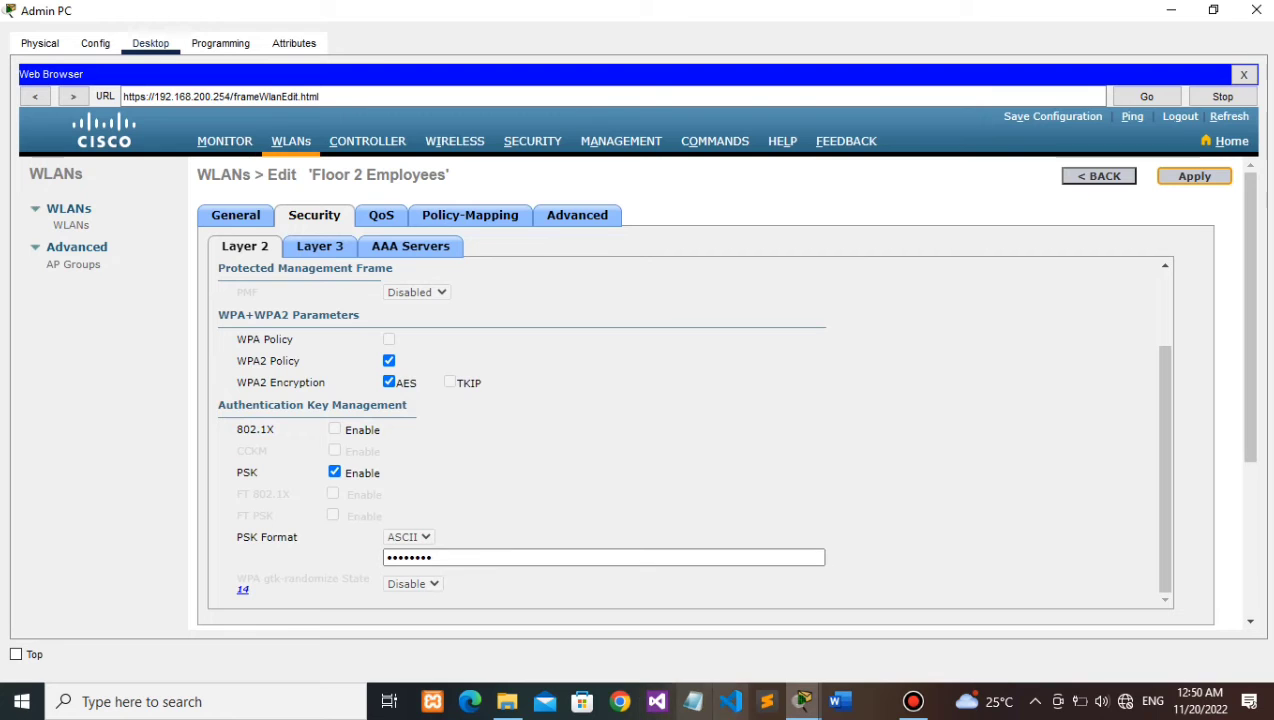
click(803, 700)
click(803, 625)
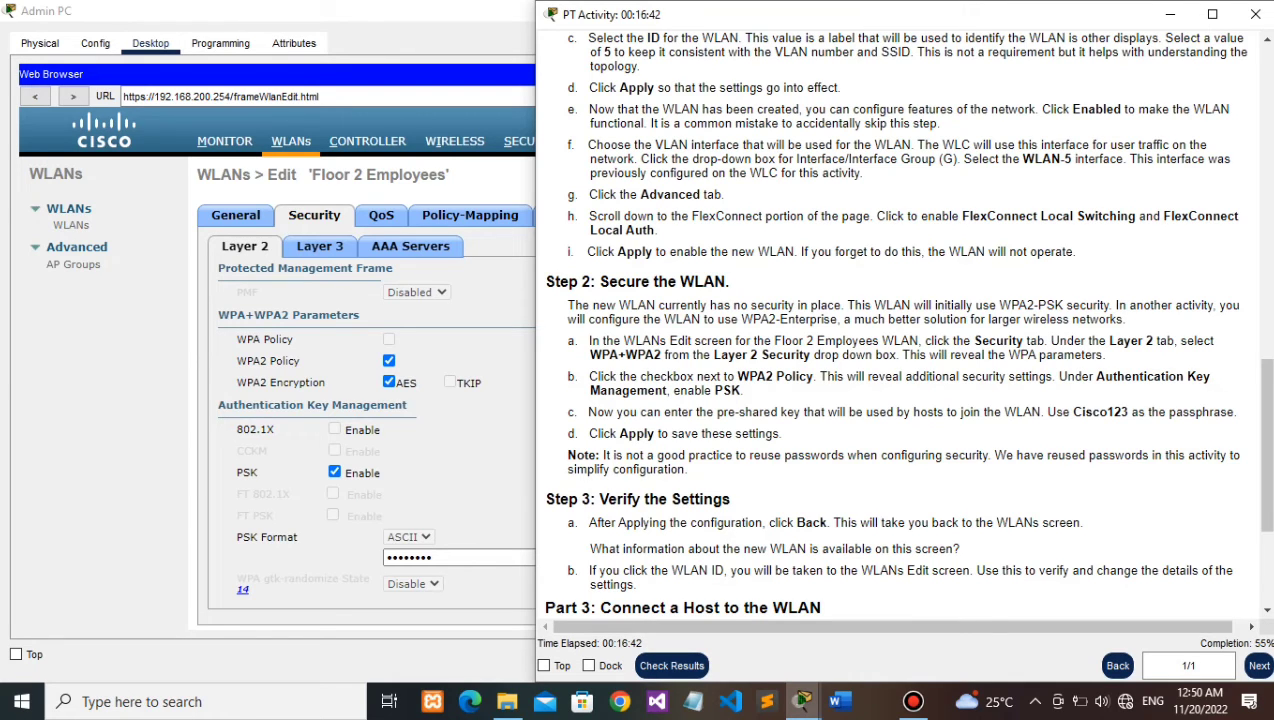
Step: Widen and scroll through the activity instructions, then go back to the WLANs list
drag(536, 380, 483, 380)
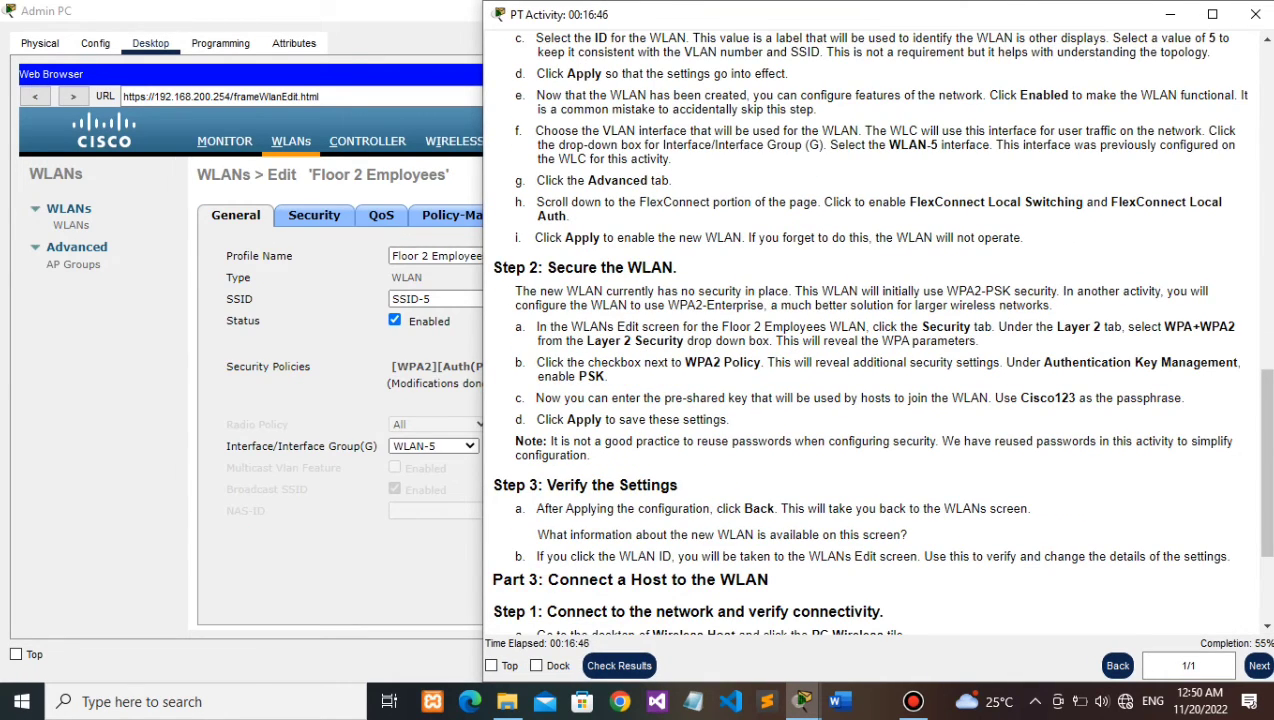
scroll(879, 333, down, 1)
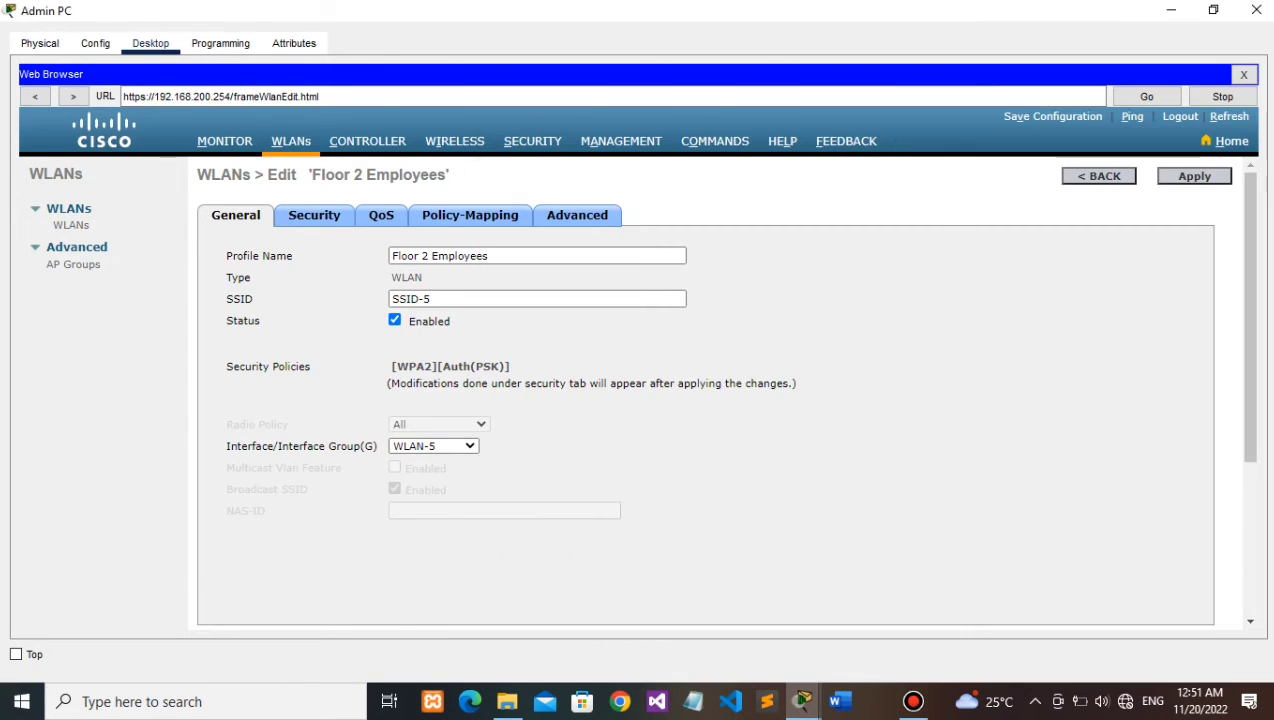
click(1099, 176)
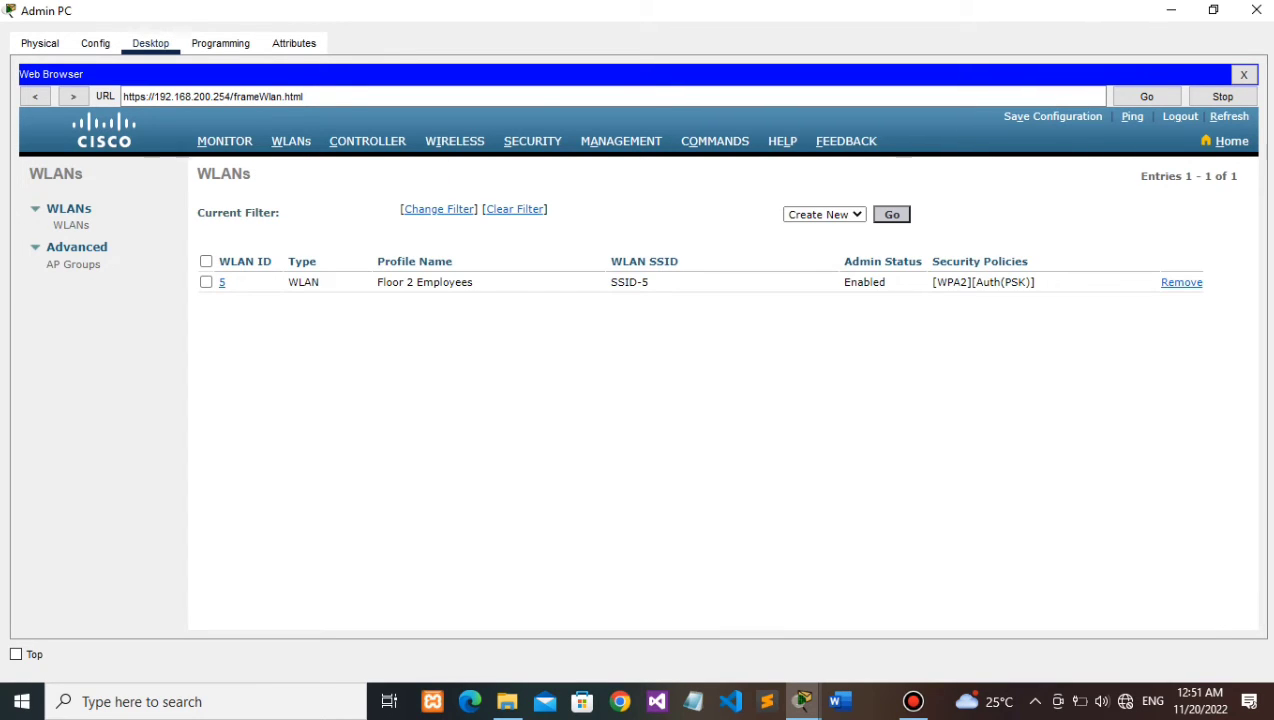
Step: Review the activity instructions and return focus to the Admin PC browser
mouse_move(802, 701)
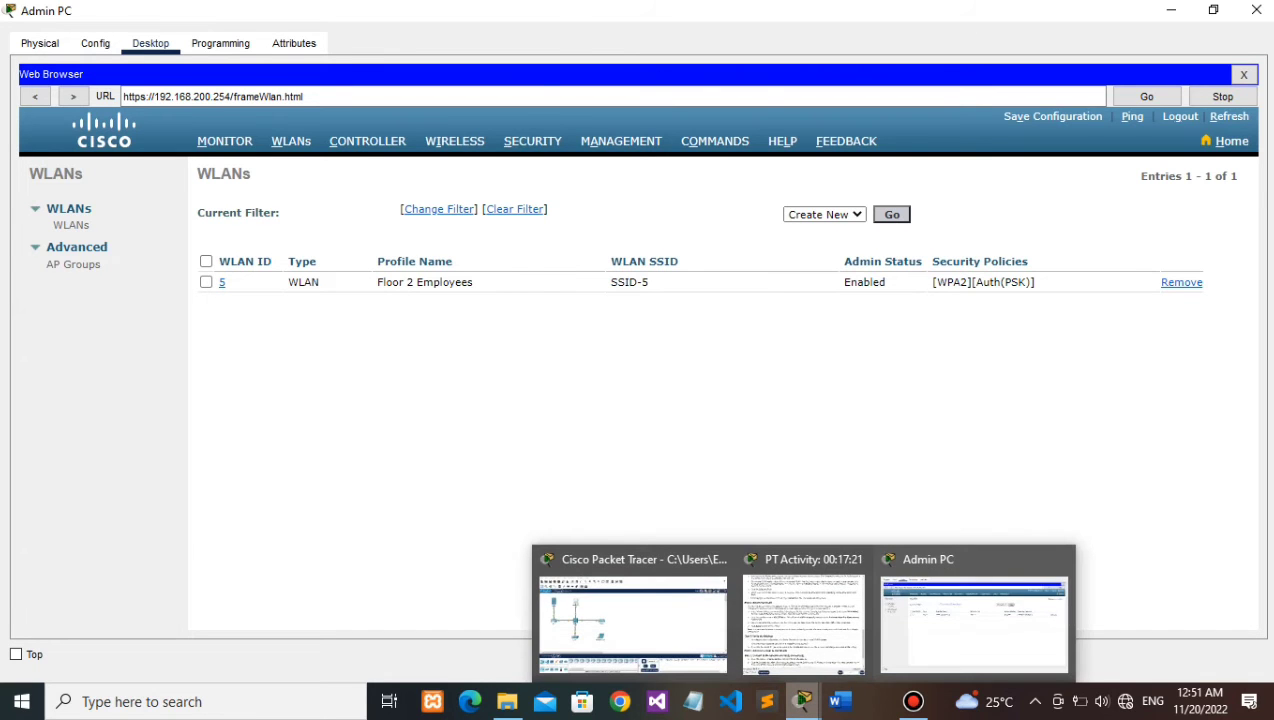
click(803, 615)
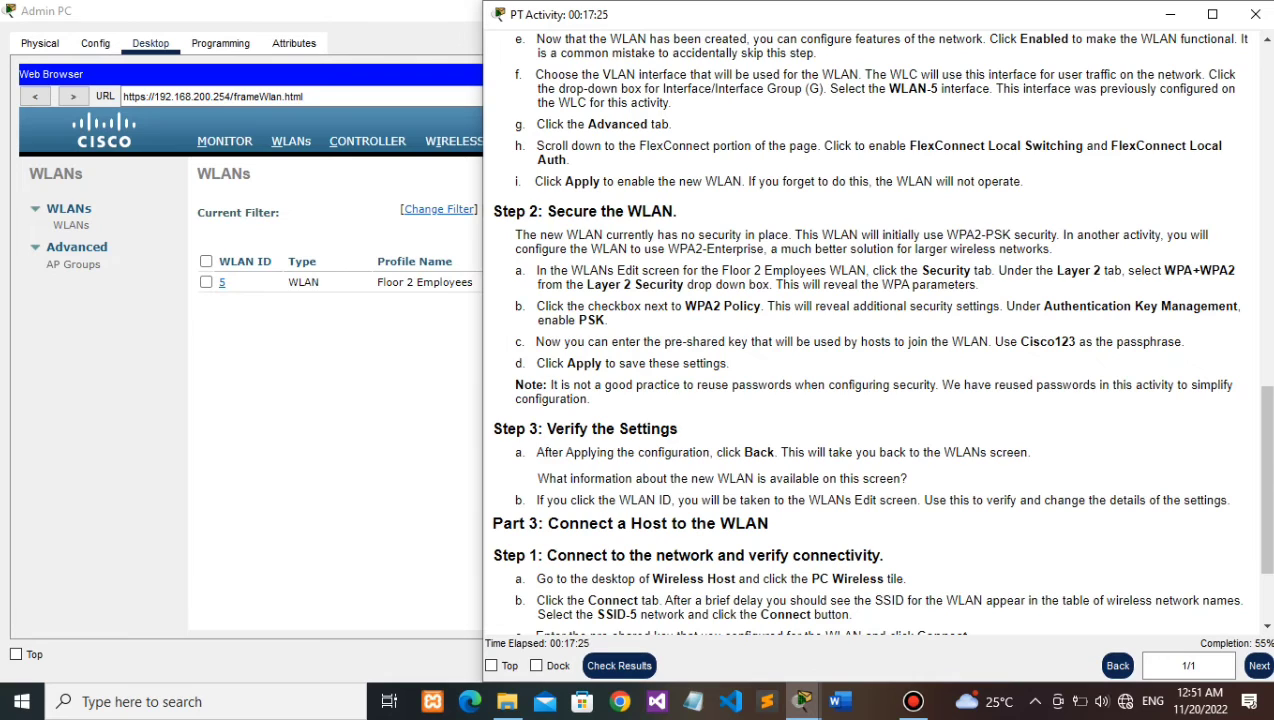
key(alt+Tab)
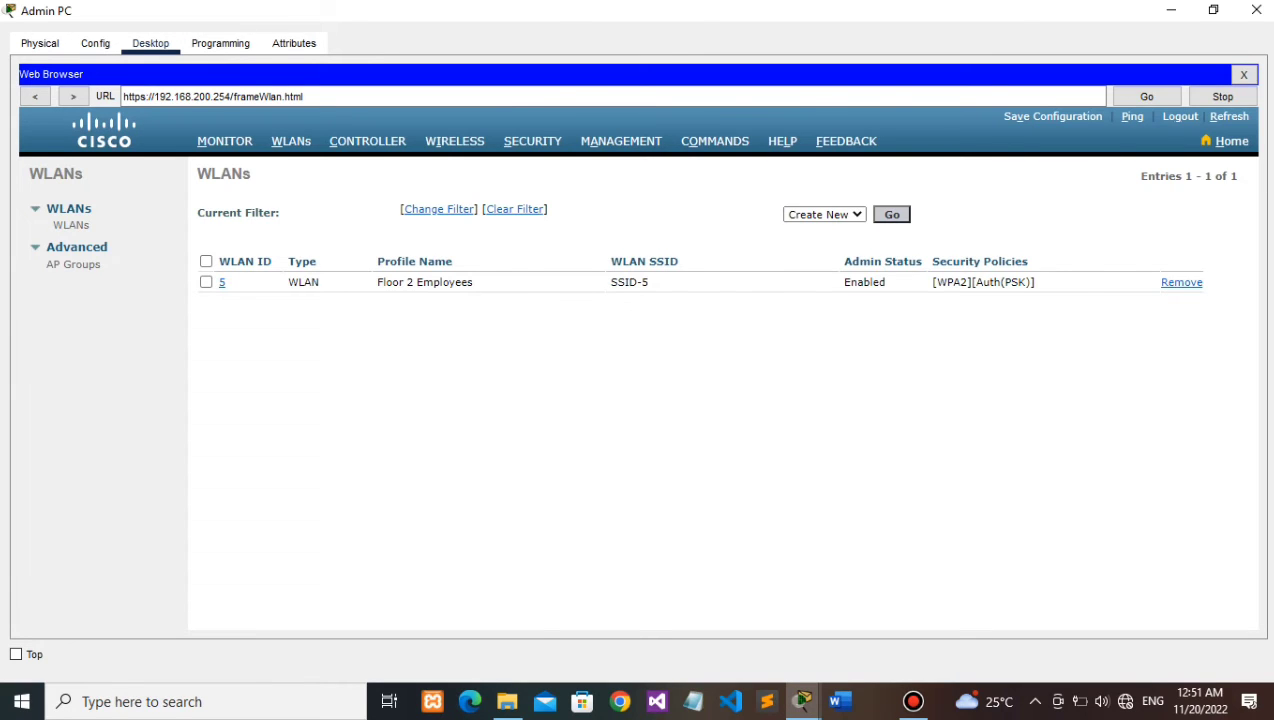
key(alt+Tab)
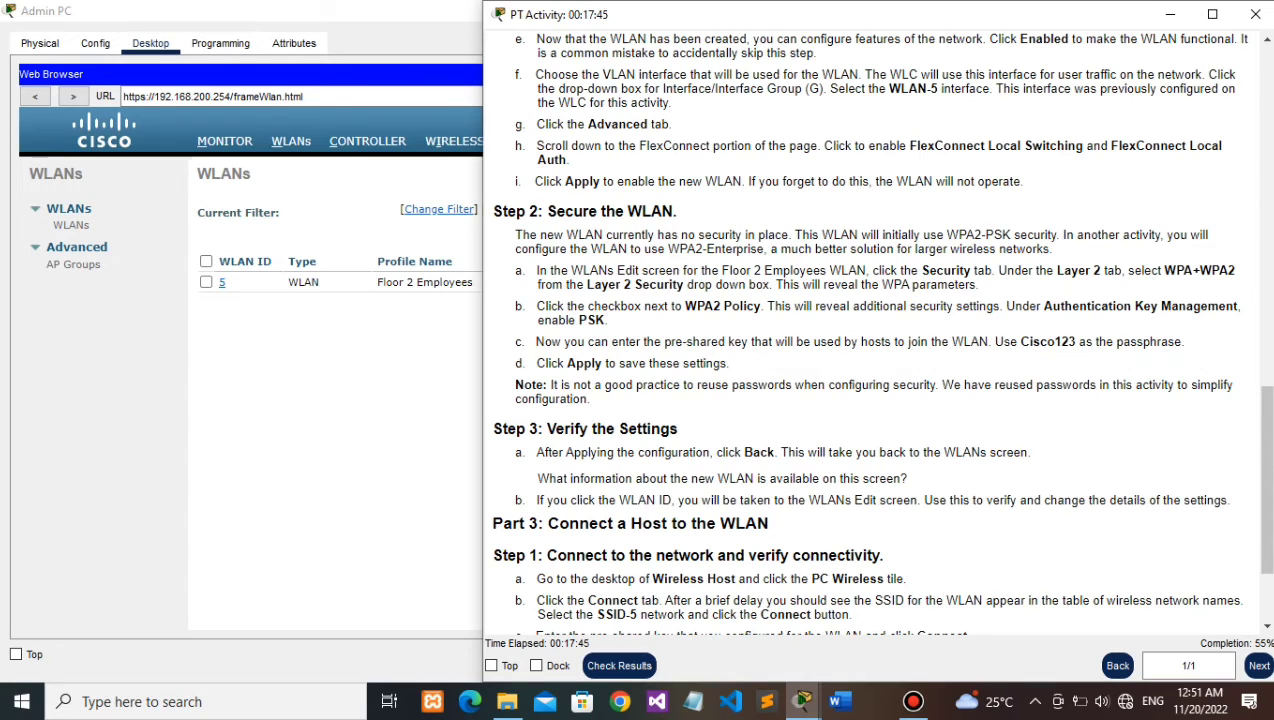
key(alt+Tab)
click(913, 701)
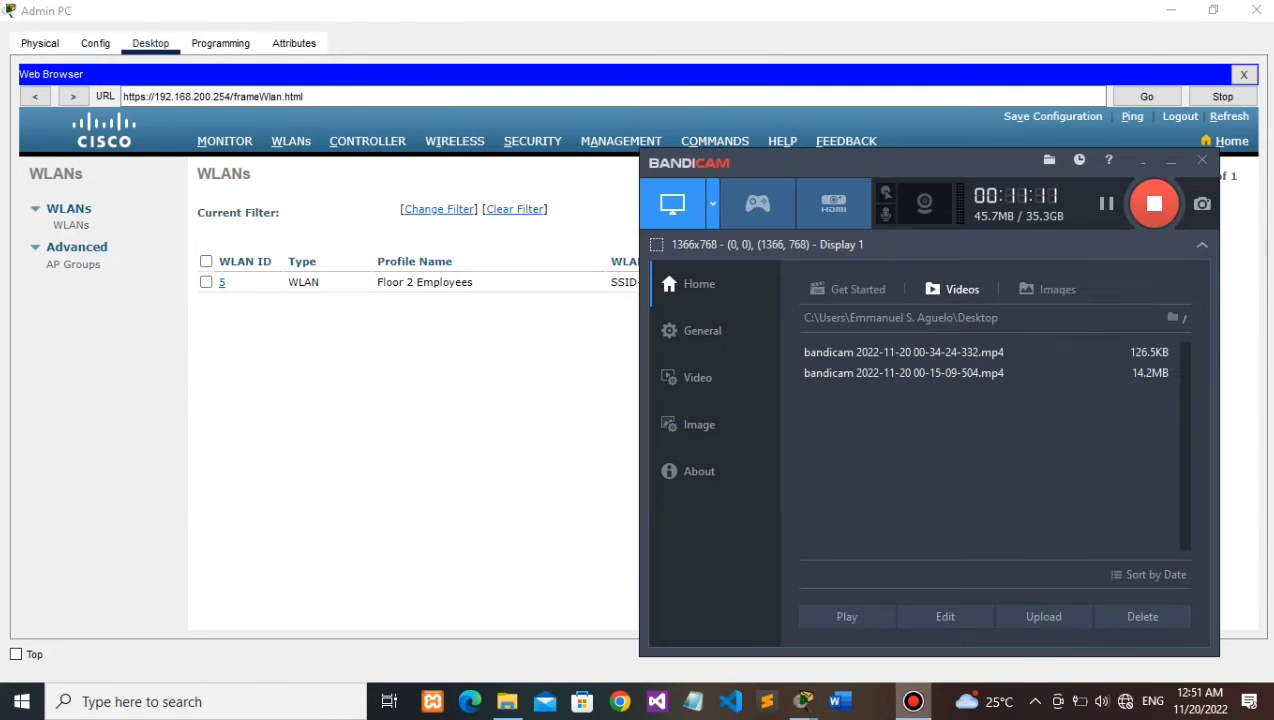
click(913, 701)
Step: Open WLAN 5's edit page to verify SSID-5 with WPA2 PSK, then recheck the instructions
key(Return)
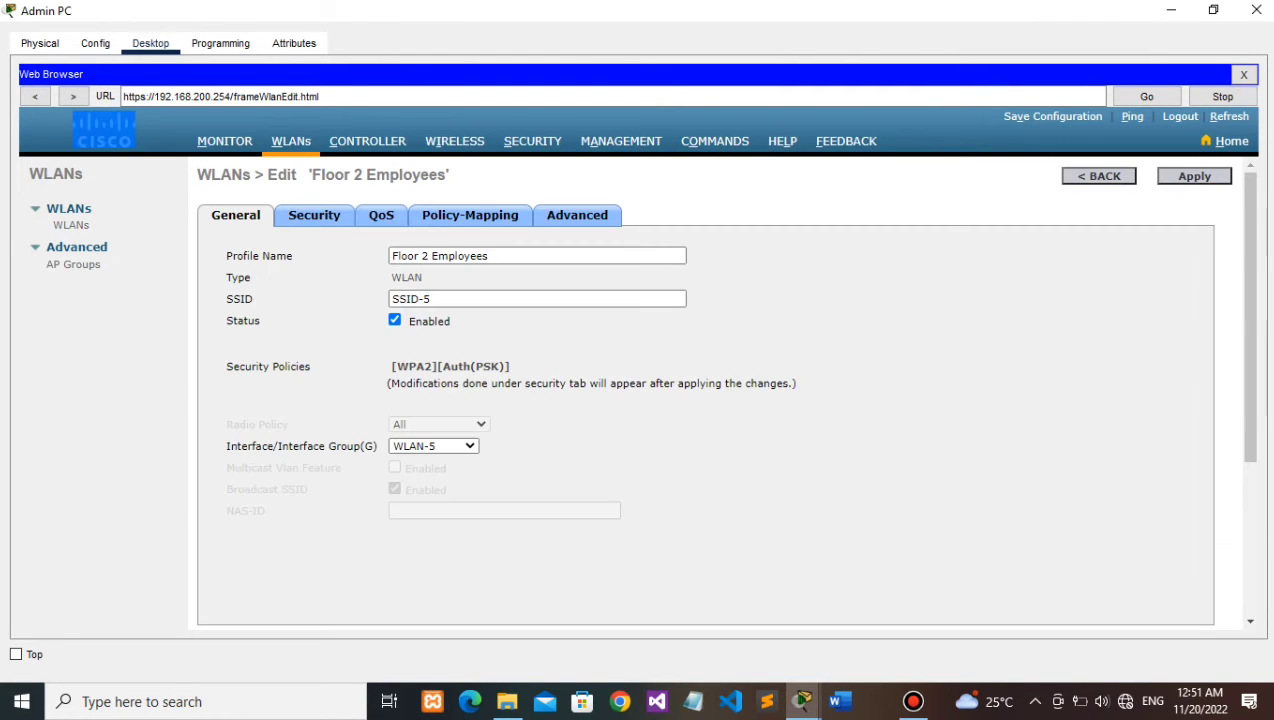
scroll(705, 390, down, 2)
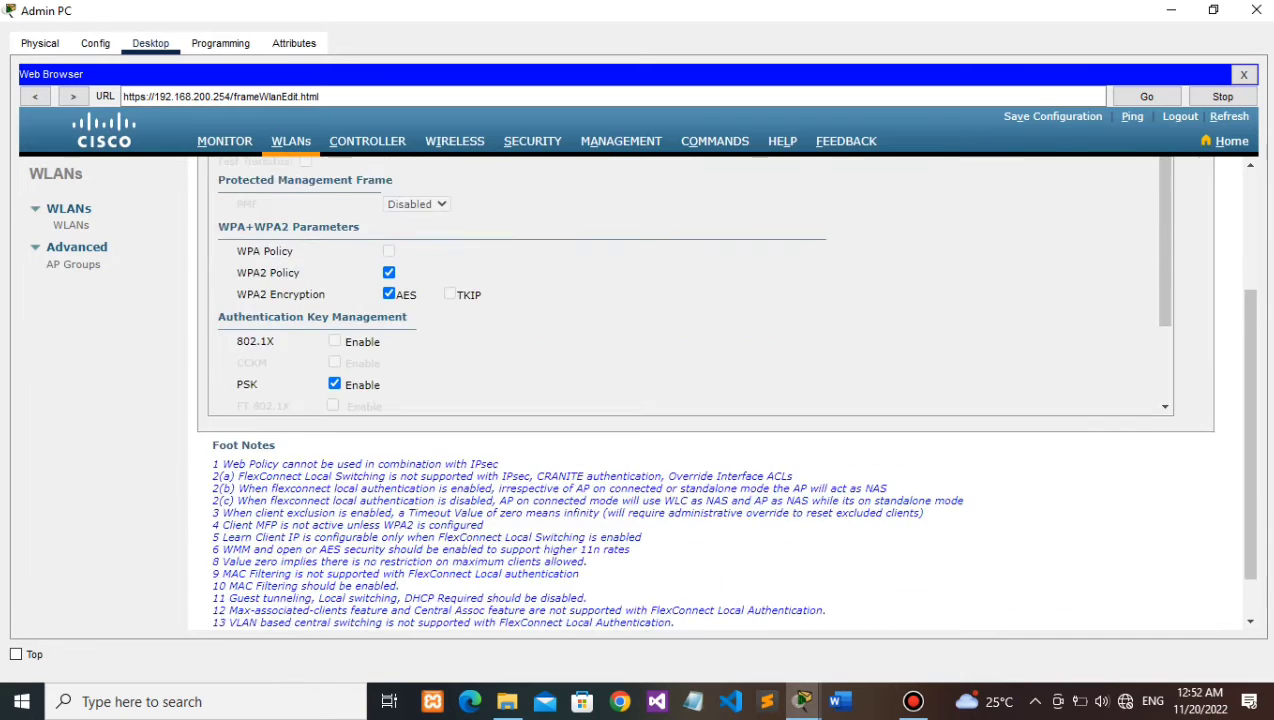
scroll(705, 390, up, 3)
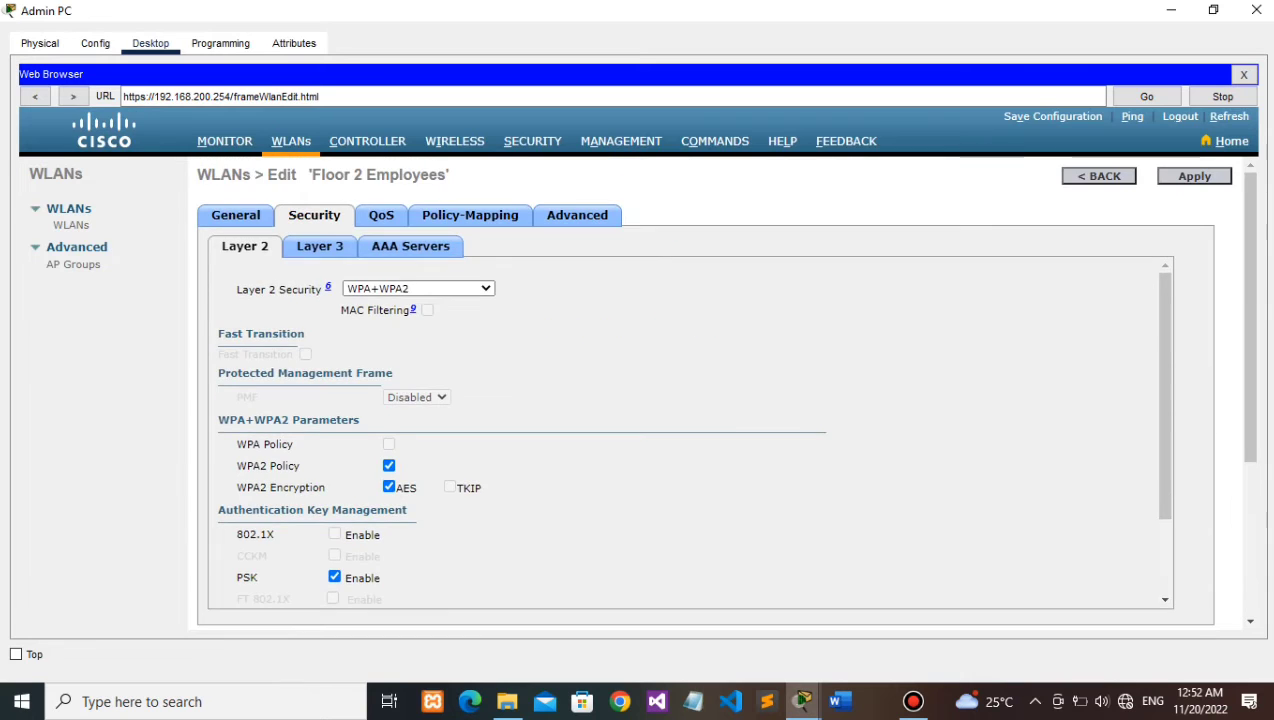
click(236, 215)
key(alt+Tab)
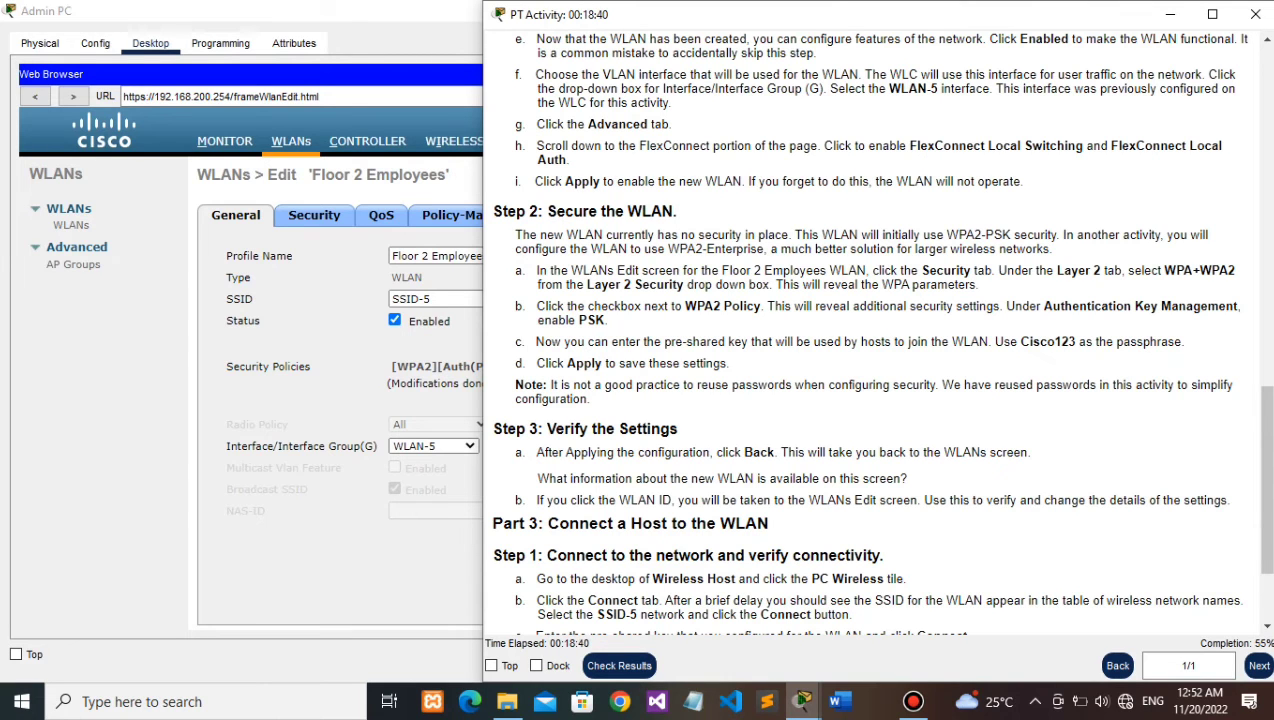
scroll(878, 330, down, 3)
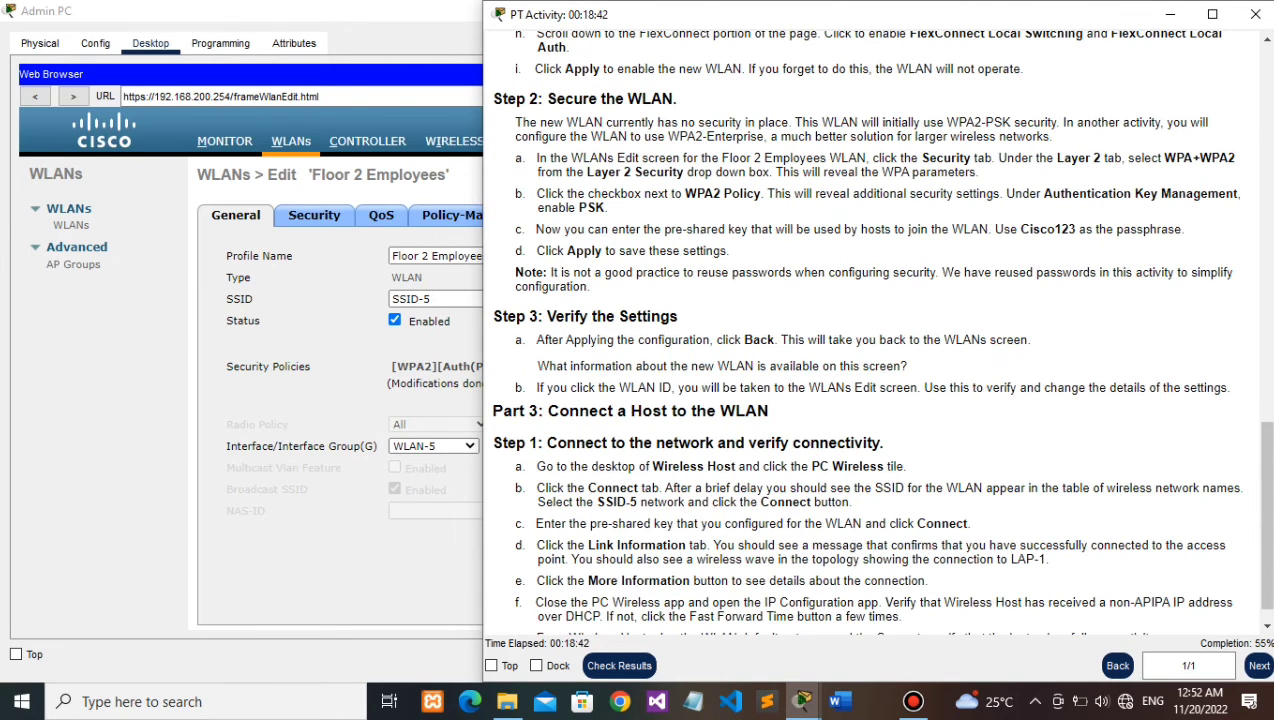
scroll(878, 330, down, 1)
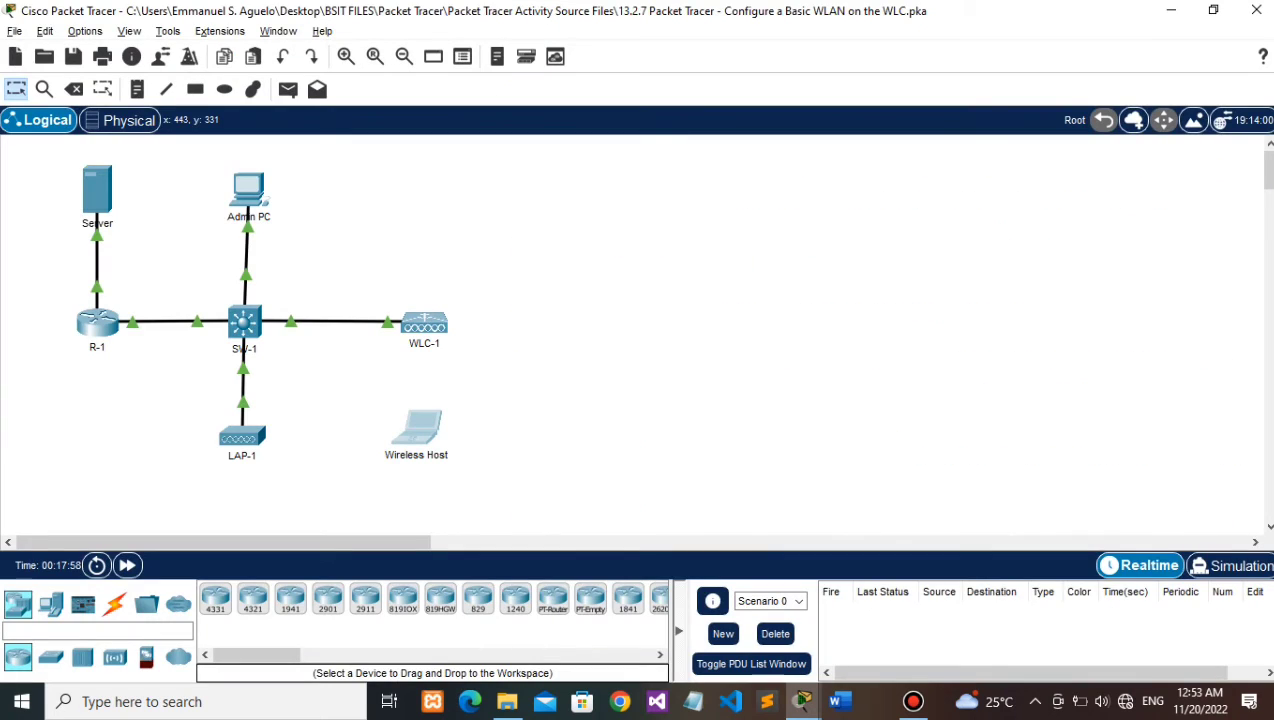
click(416, 434)
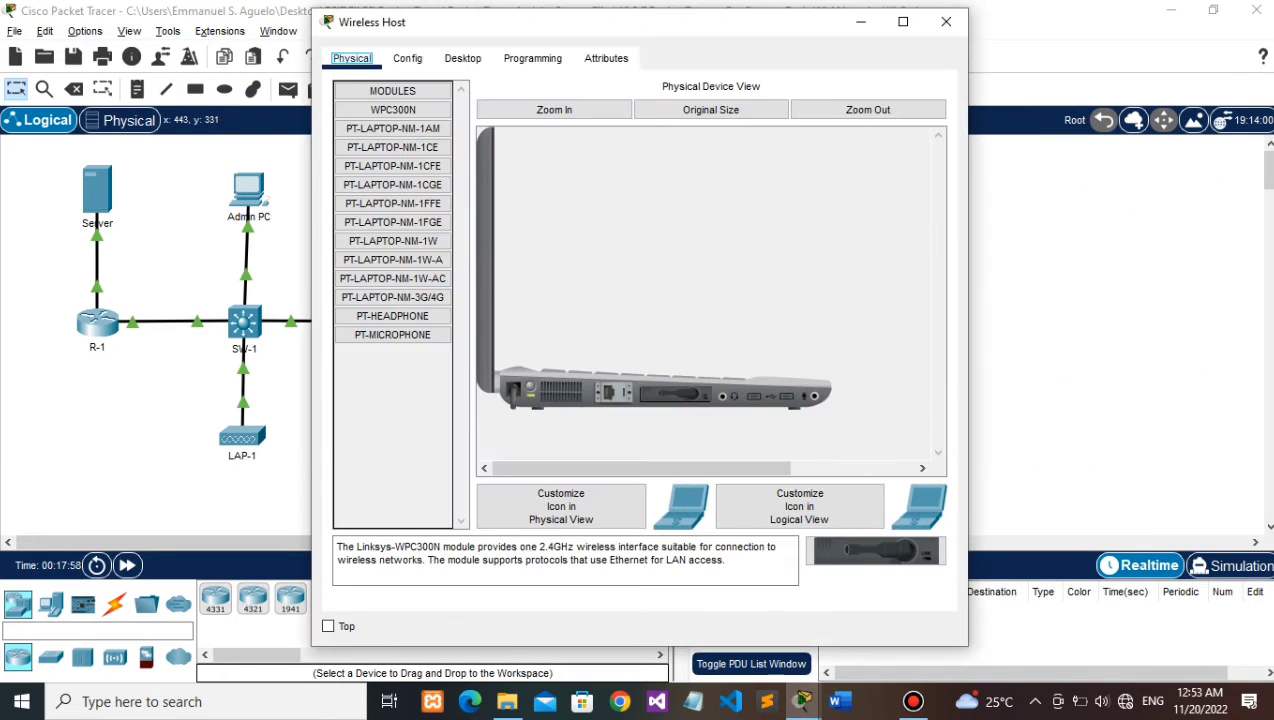
click(463, 59)
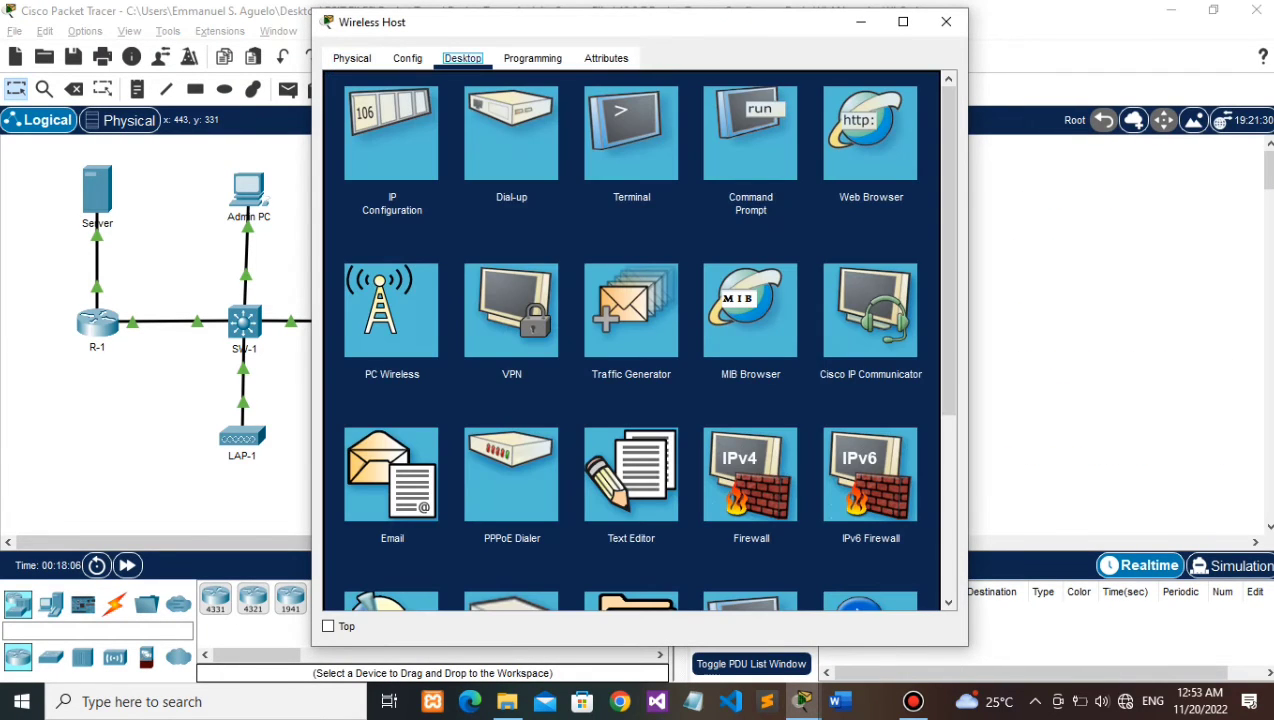
click(391, 310)
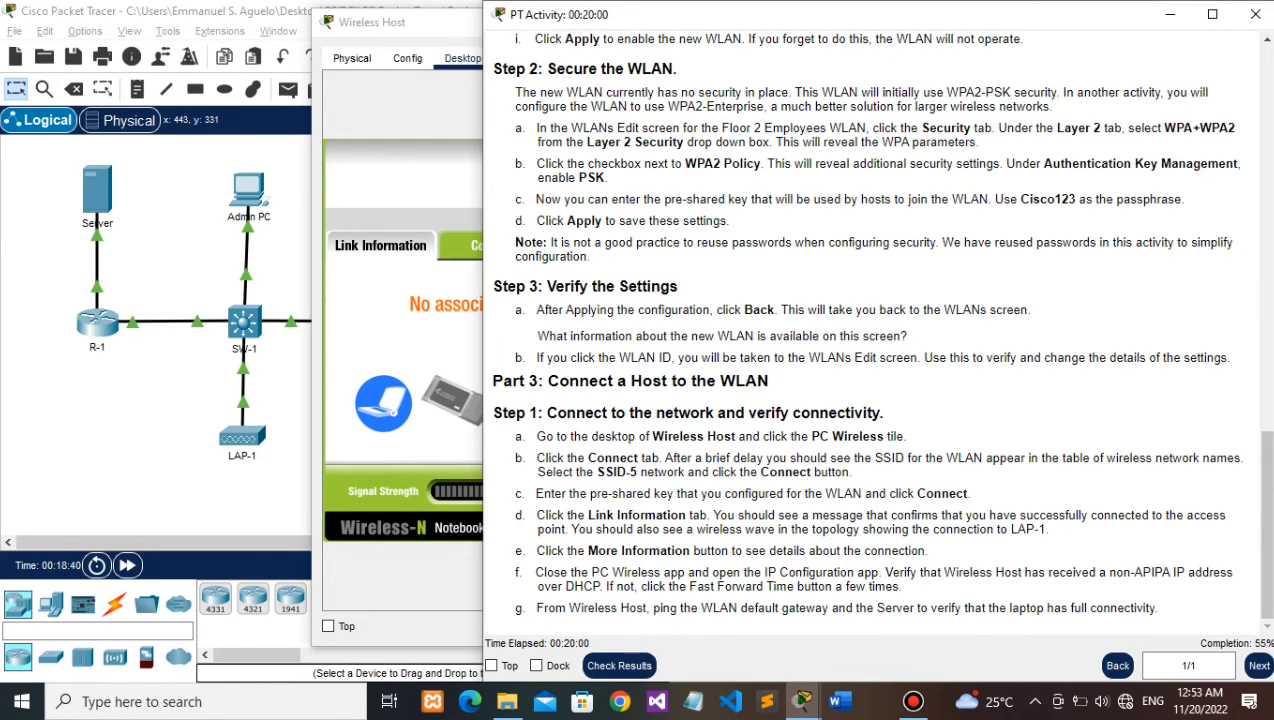
click(420, 180)
Step: Join Wireless Host to SSID-5 by entering the WLAN's pre-shared key
click(492, 245)
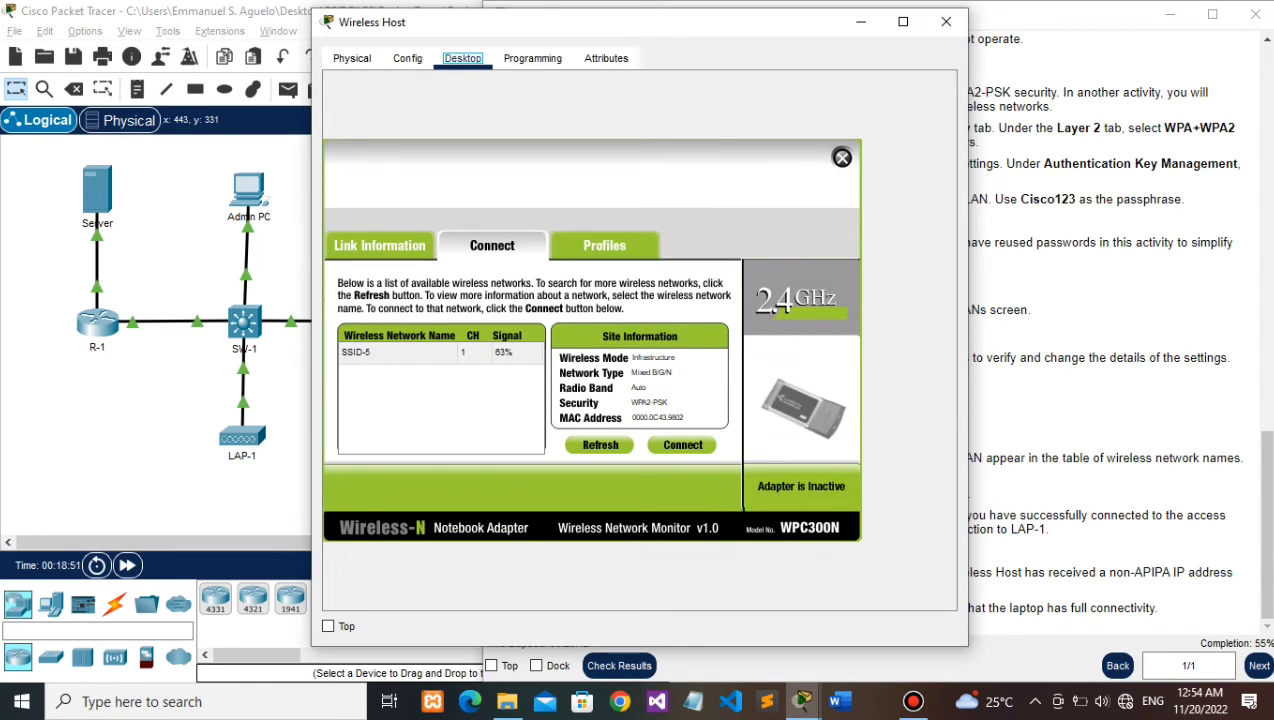
click(474, 353)
click(683, 444)
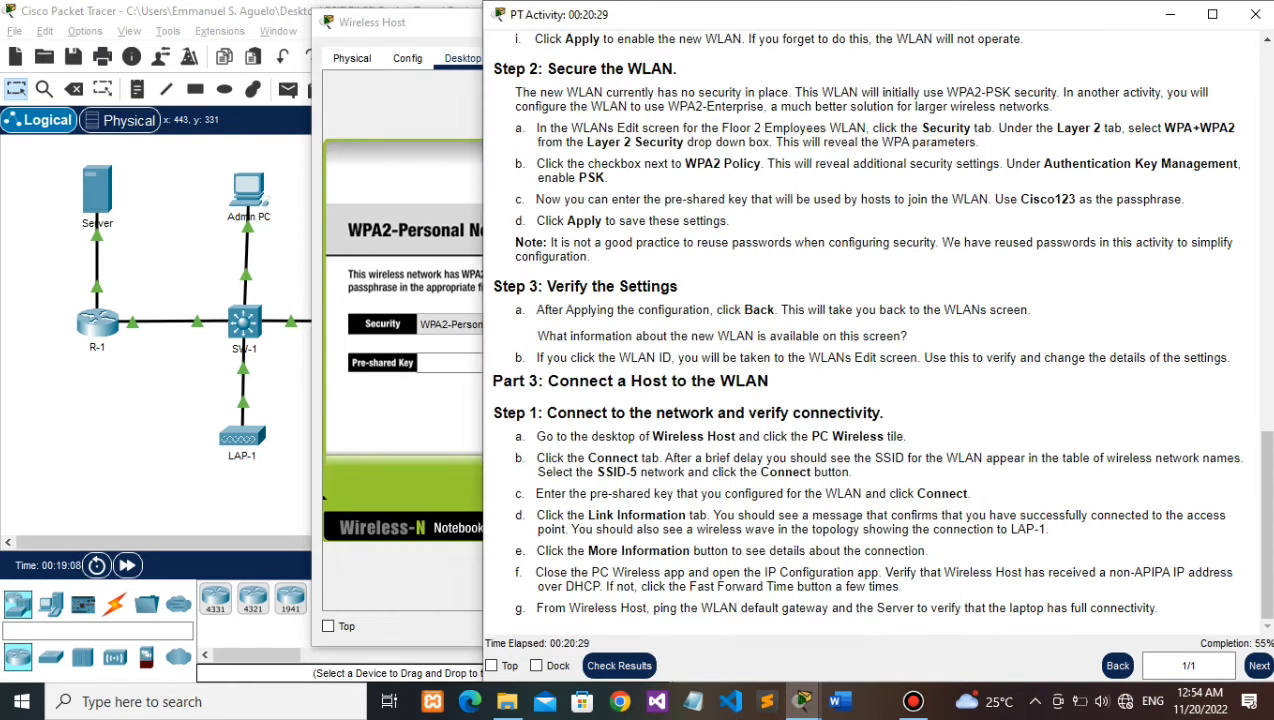
click(323, 497)
text(C)
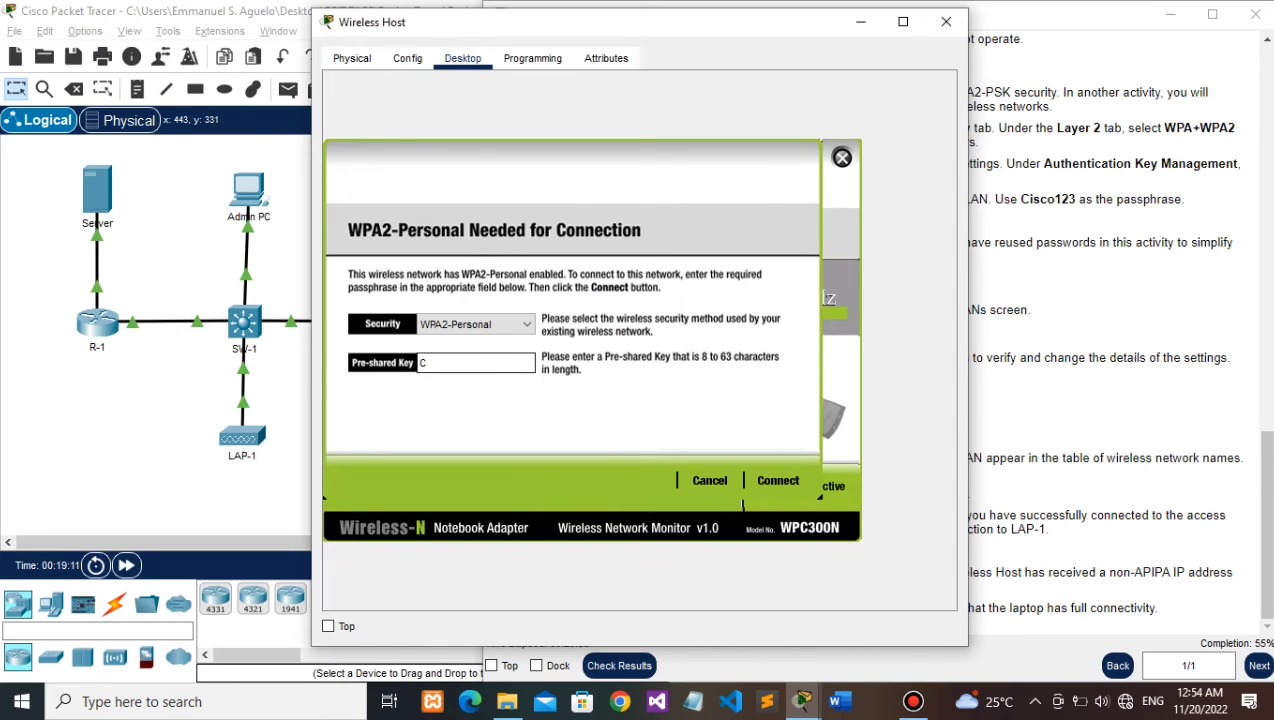
text(isco123)
key(Return)
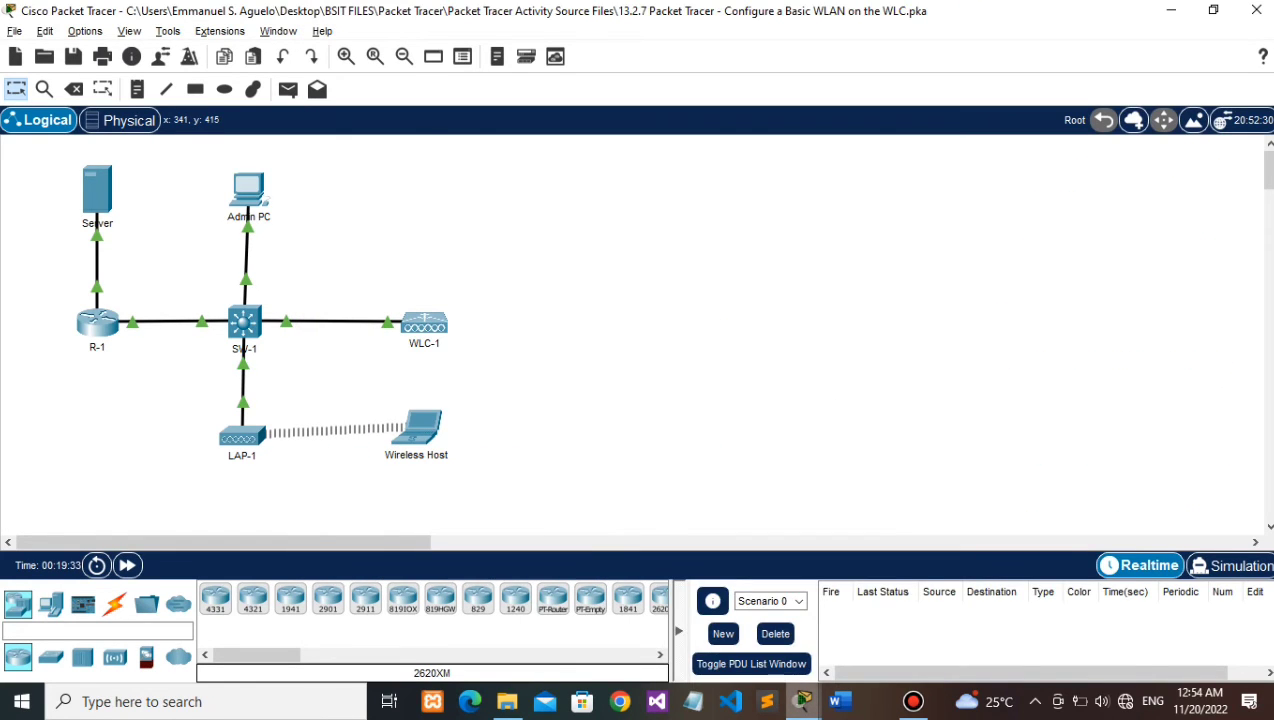
Step: View Wireless Host's link information and detailed status for the SSID-5 connection
mouse_move(802, 700)
click(734, 626)
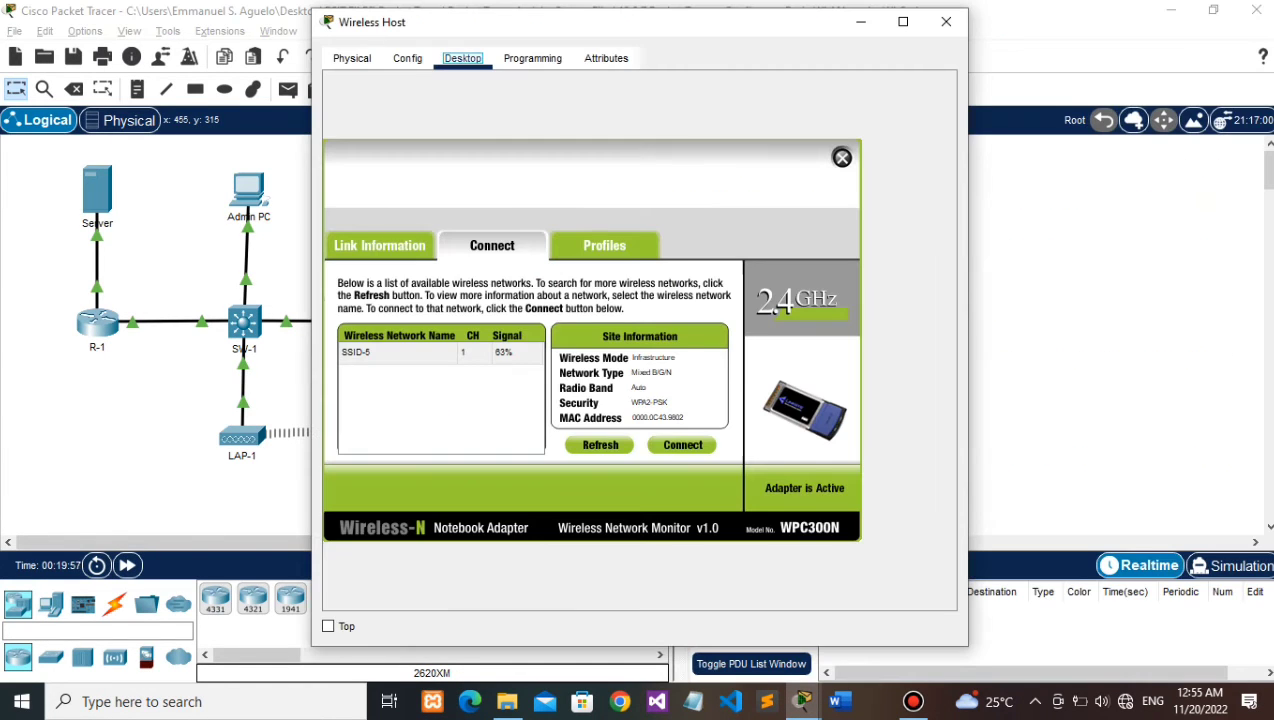
click(380, 246)
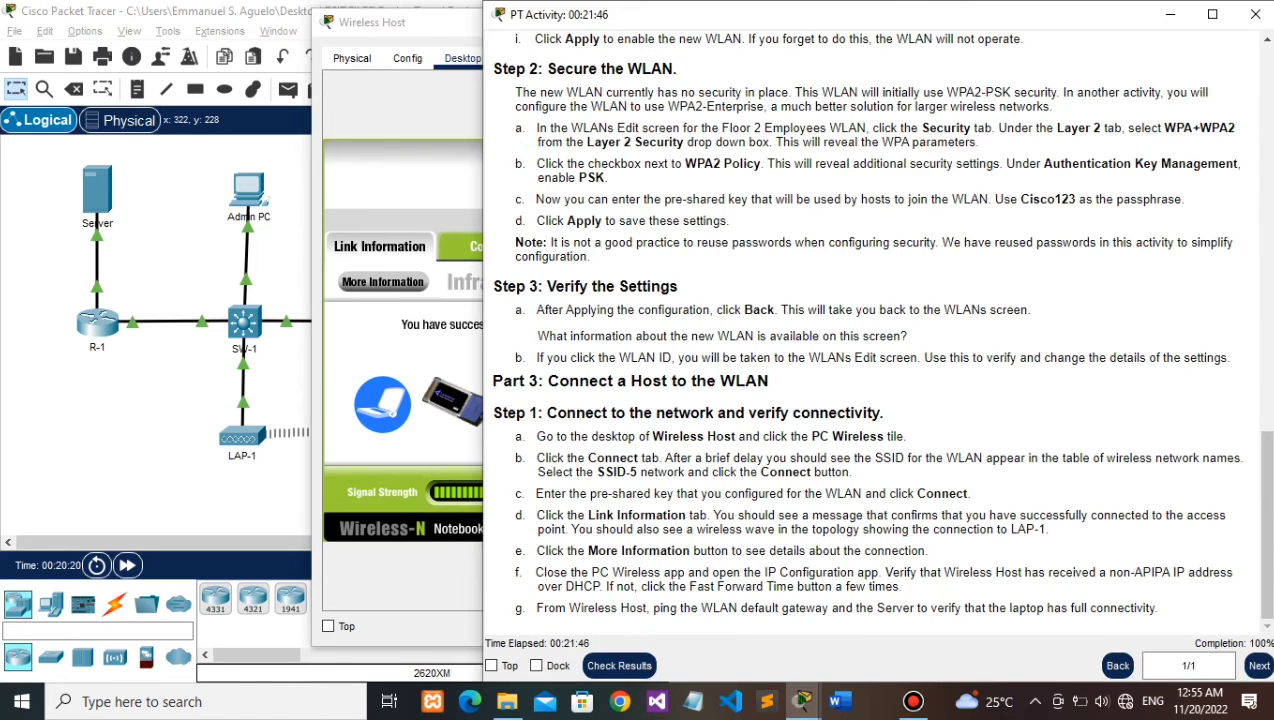
key(alt+Tab)
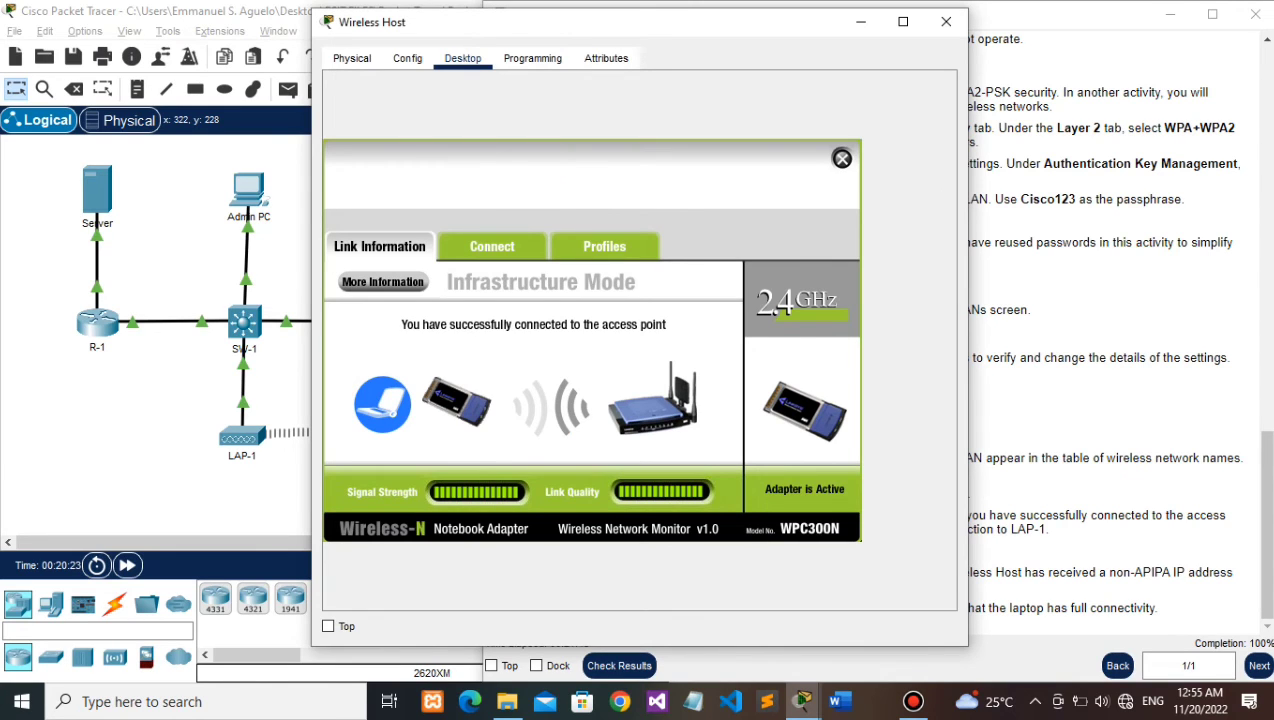
click(382, 281)
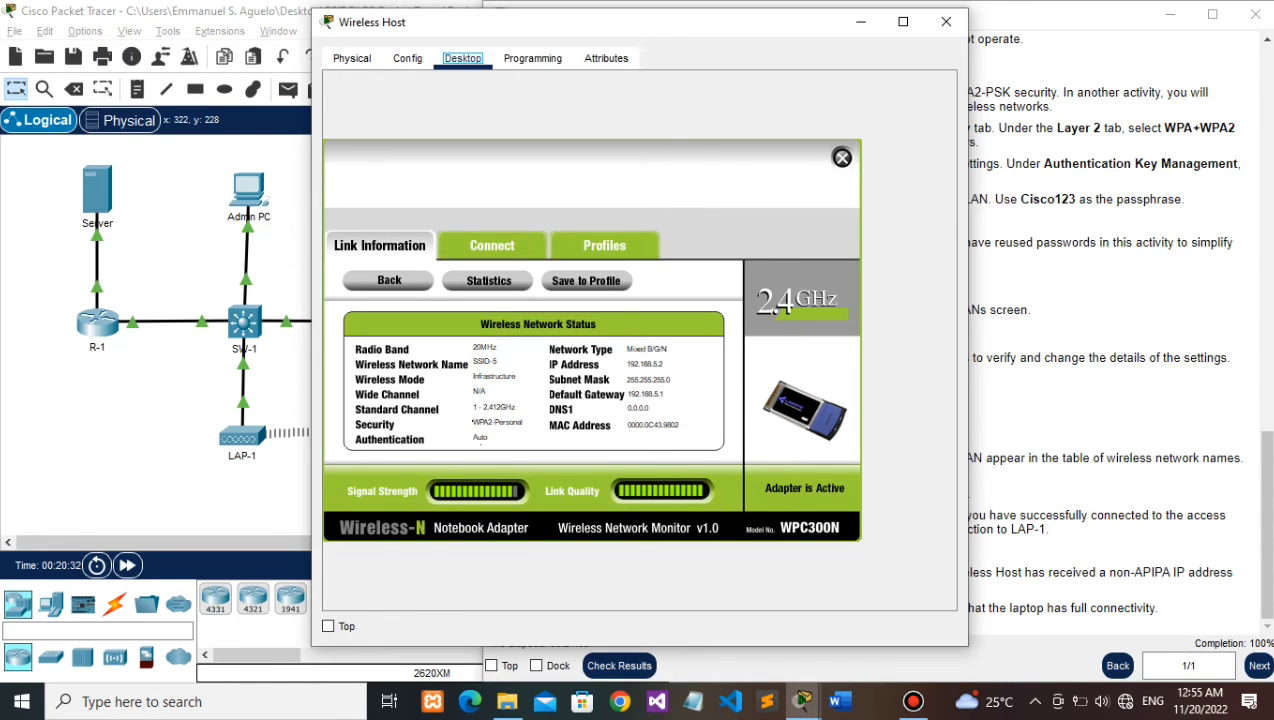
Step: Check the activity instructions, then close the PC Wireless app
mouse_move(802, 701)
click(620, 632)
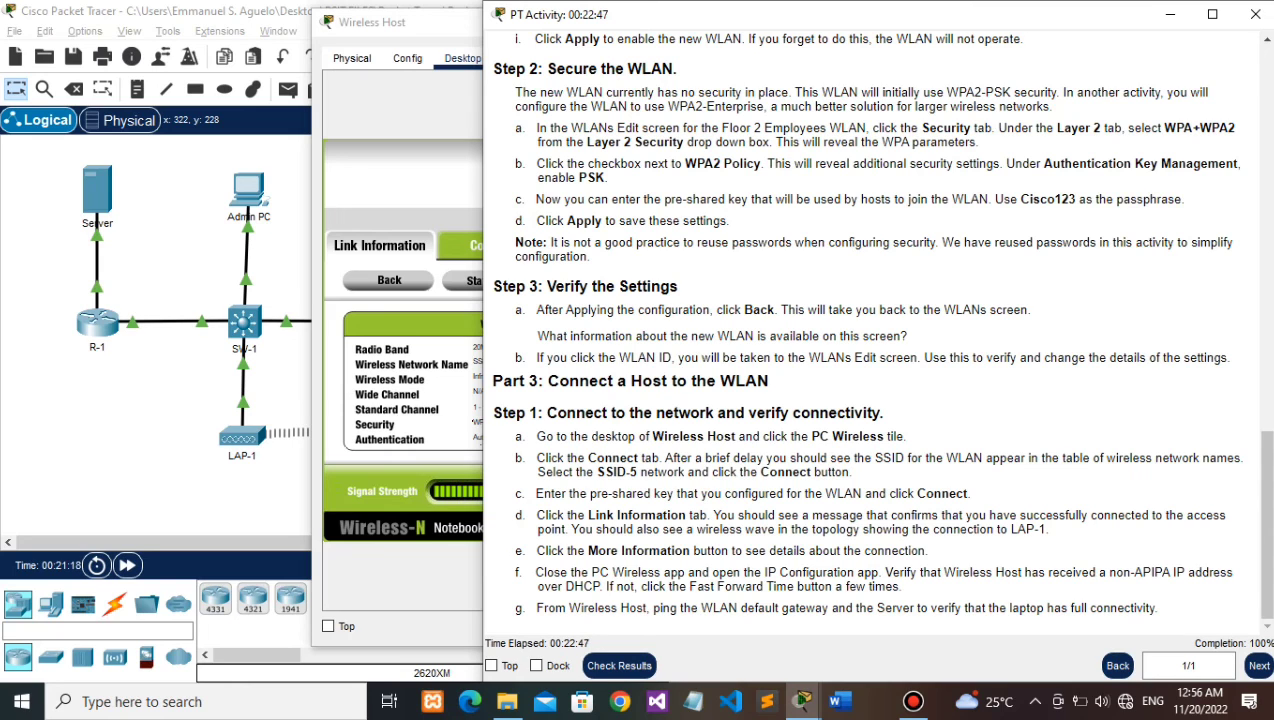
key(alt+Tab)
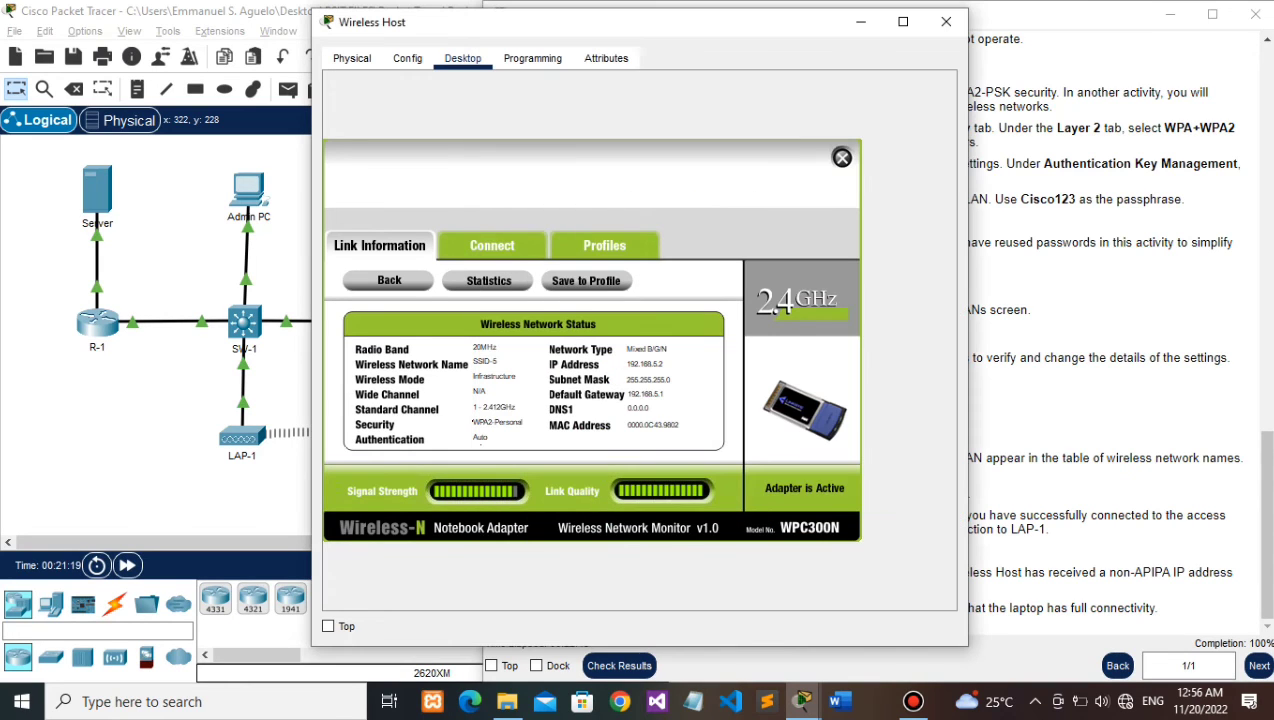
click(842, 157)
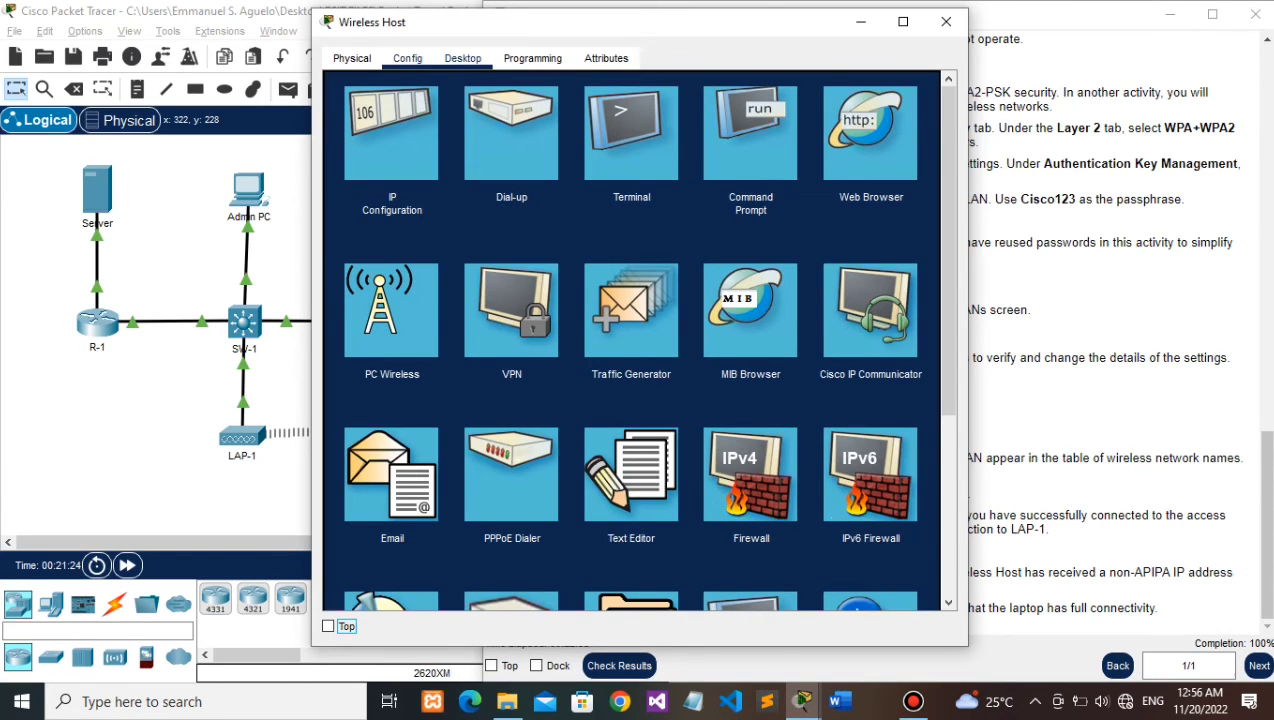
Step: Check in IP Configuration that Wireless Host received 192.168.5.2 via DHCP
click(407, 58)
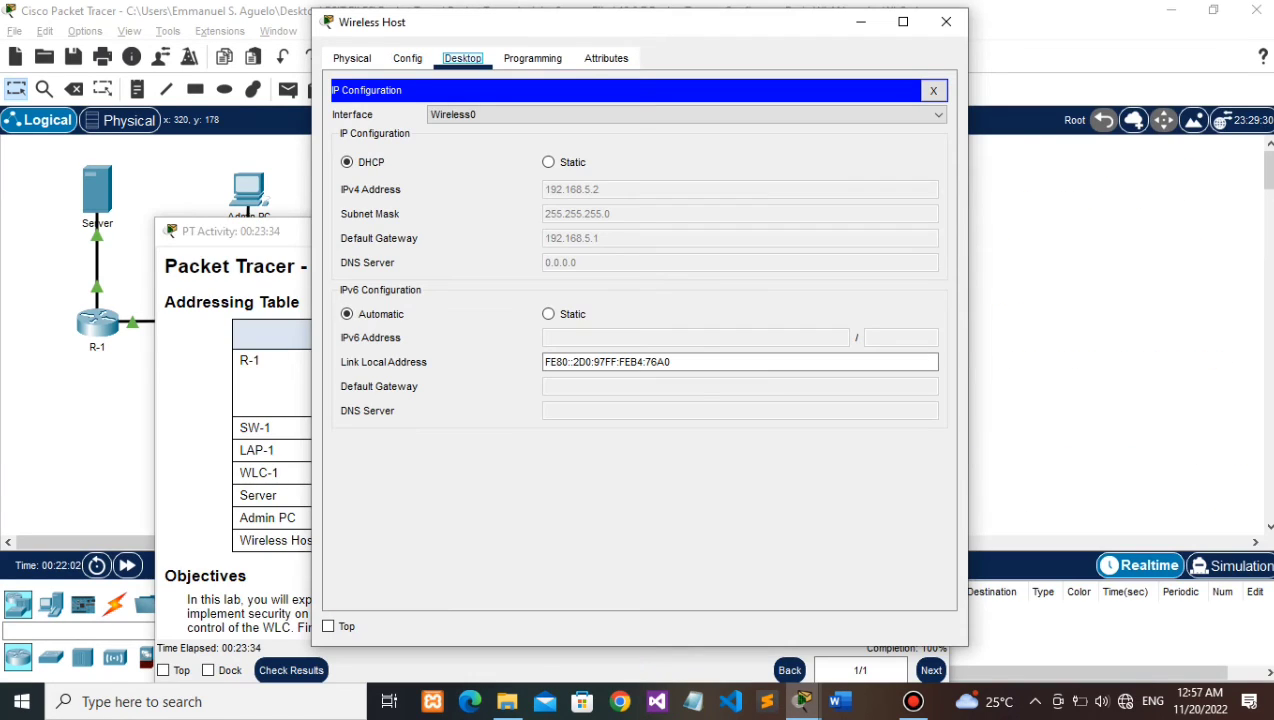
click(407, 58)
click(462, 58)
click(399, 122)
click(933, 90)
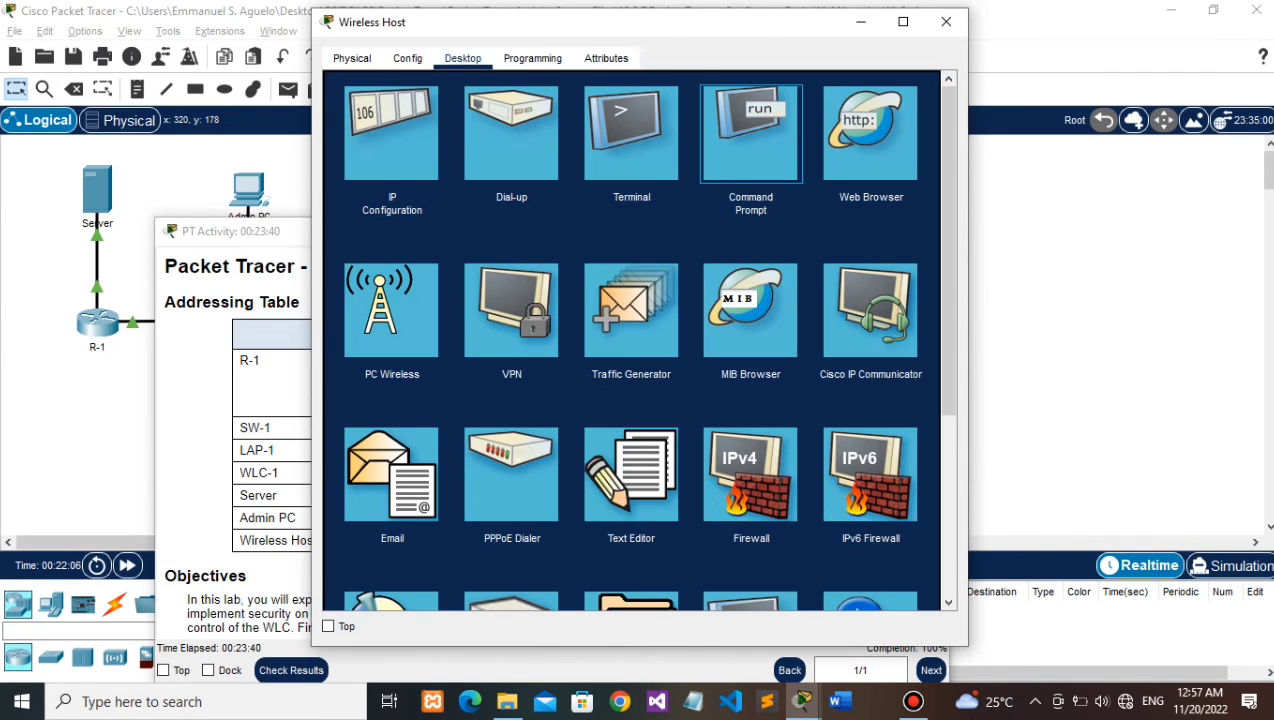
Step: Open Command Prompt and arrange it beside the activity window's addressing table
click(750, 133)
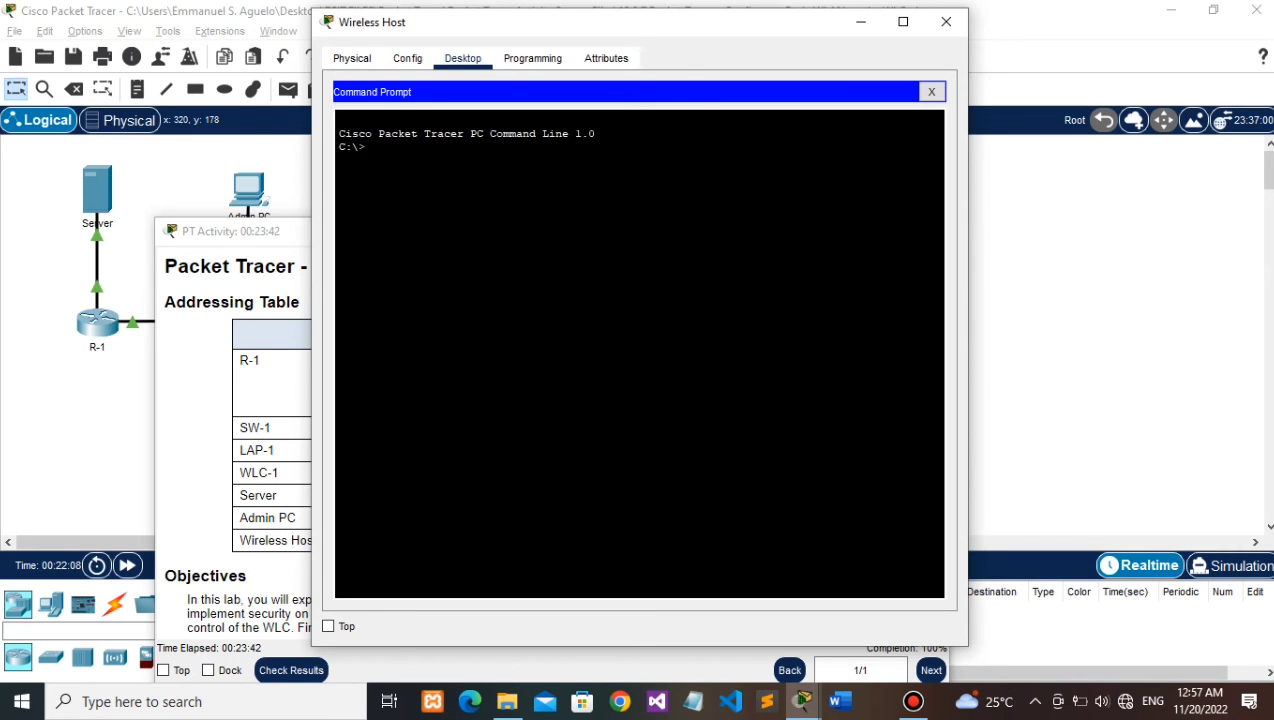
mouse_move(802, 701)
click(740, 620)
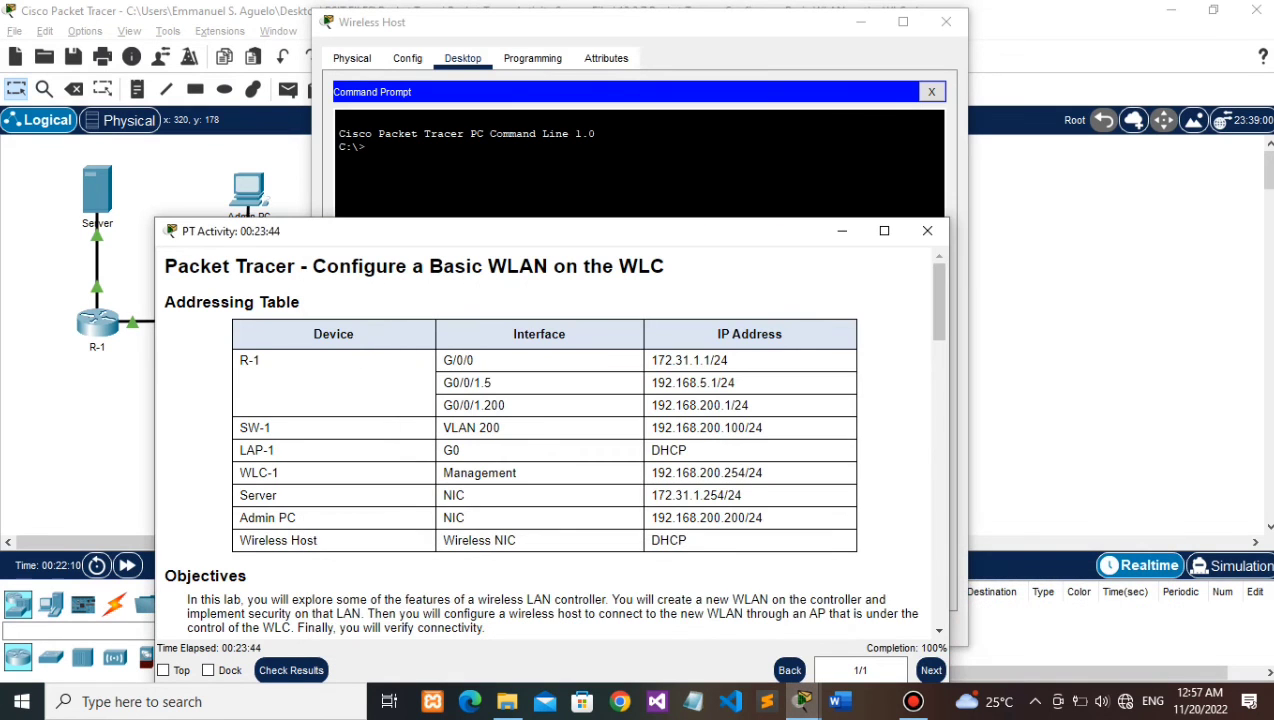
drag(450, 231, 924, 53)
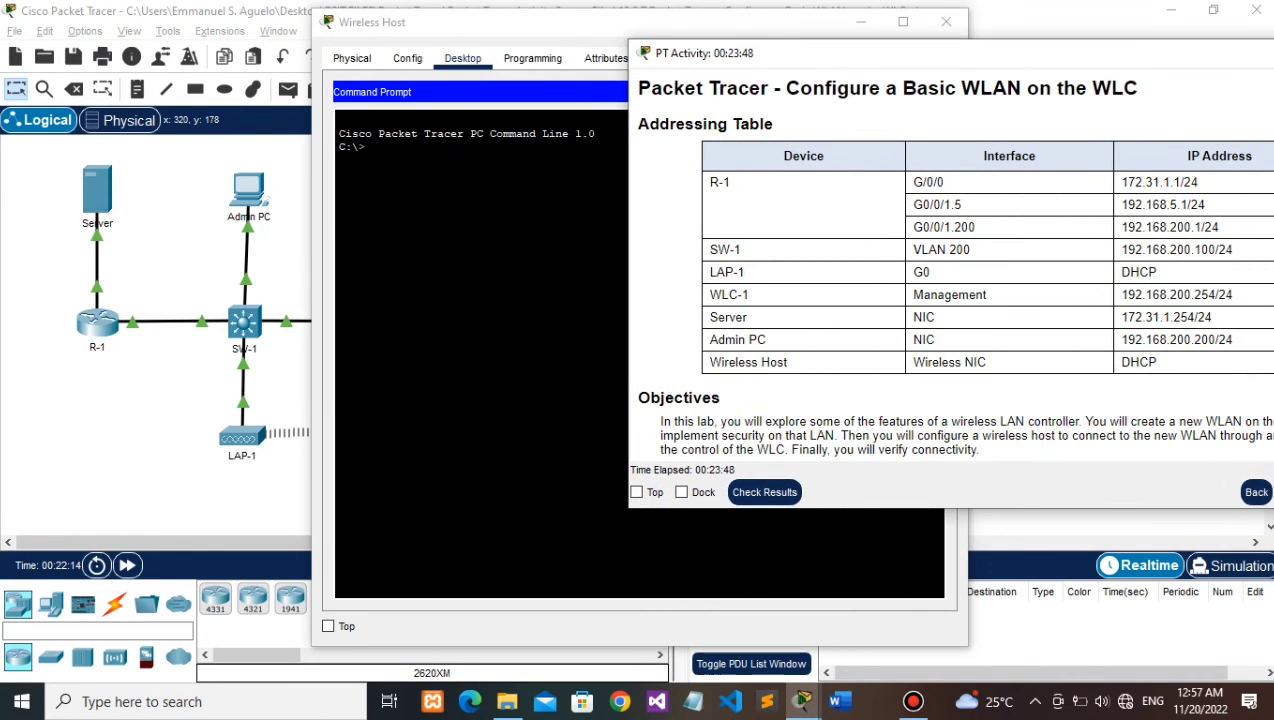
click(640, 22)
drag(640, 22, 336, 26)
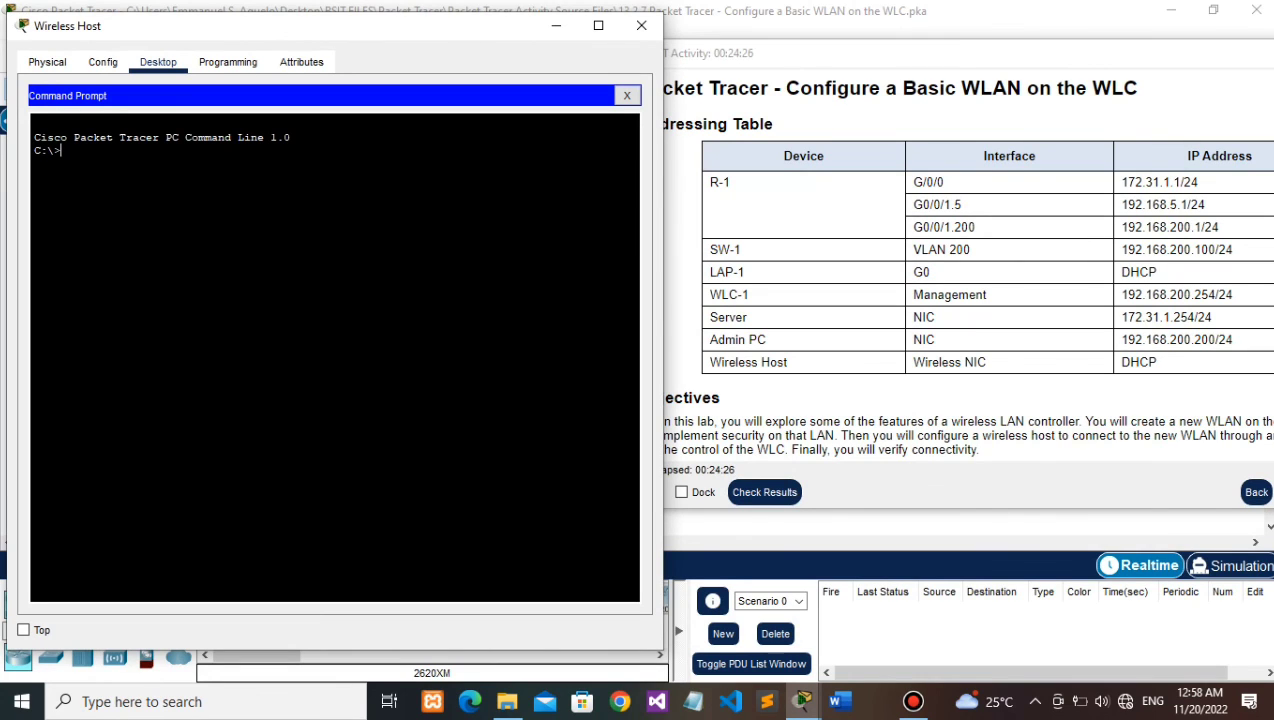
Step: Ping the Server at 172.31.1.254 from Wireless Host
text(piung)
key(BackSpace)
key(BackSpace)
key(BackSpace)
key(BackSpace)
text(ing 172)
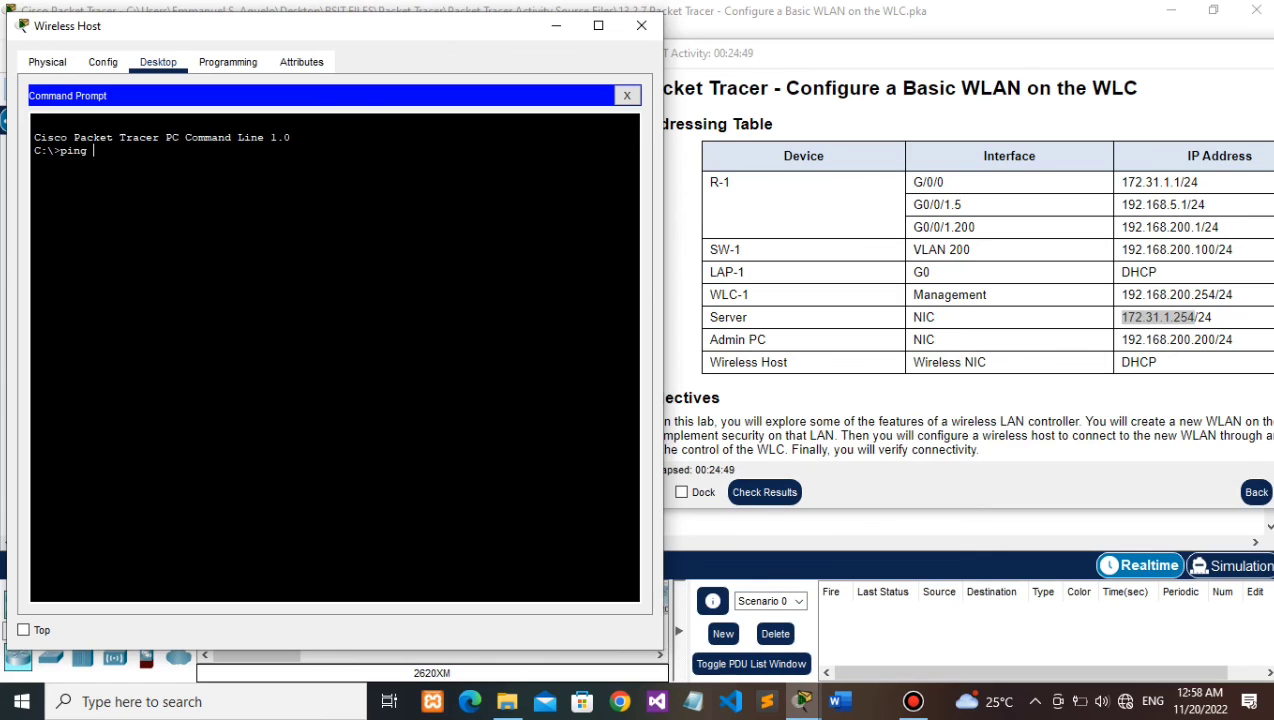
key(BackSpace)
text(2.31.1.254)
key(Return)
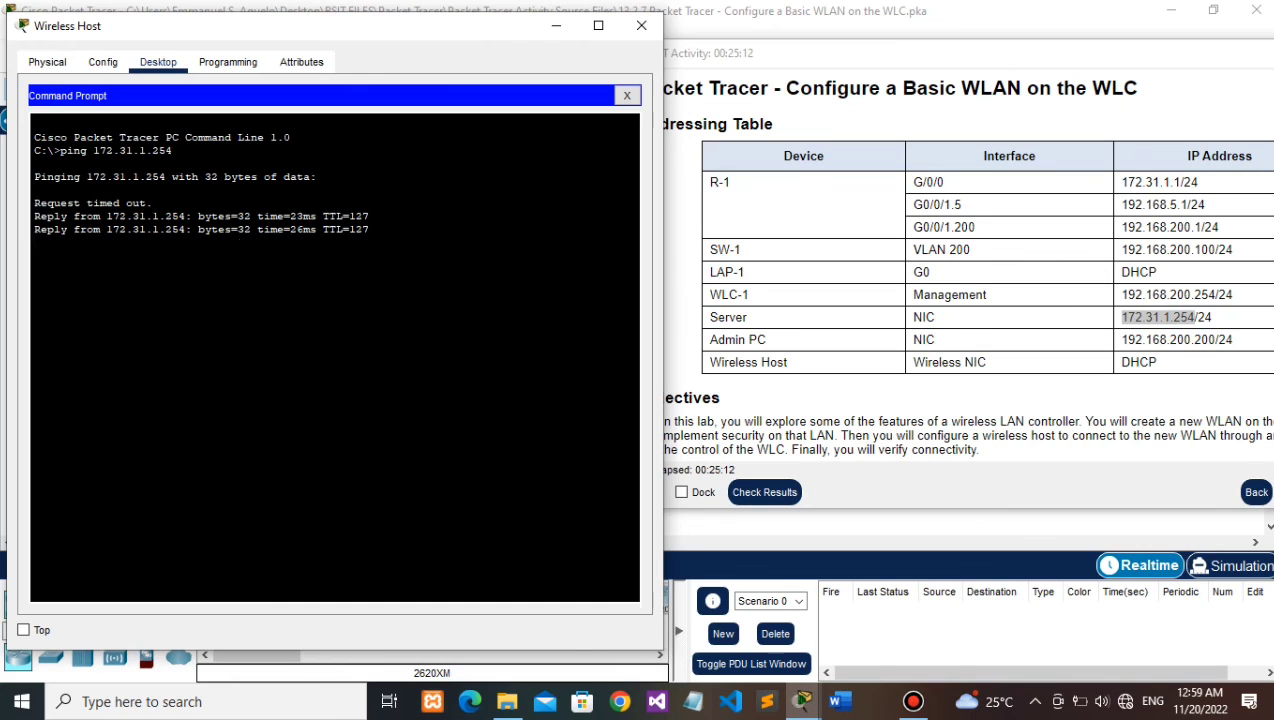
Step: Ping WLC-1 at 192.168.200.254, then close the Wireless Host window
text(ping)
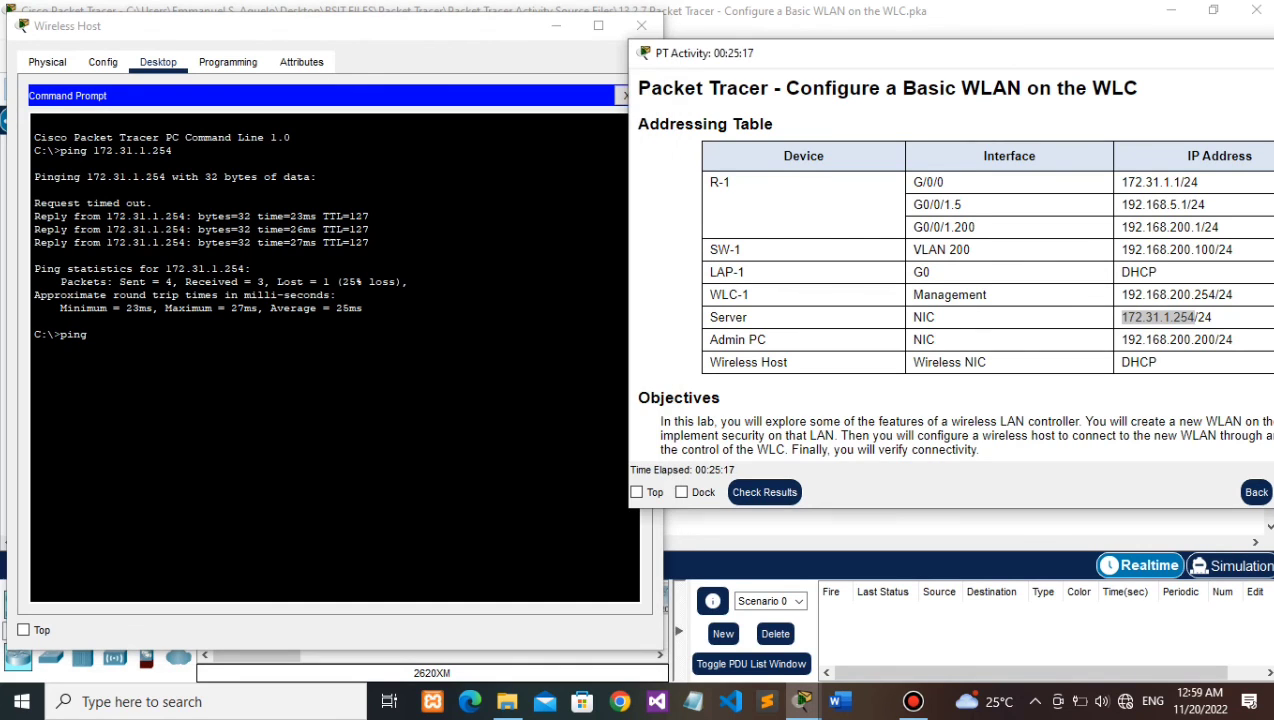
click(1158, 317)
click(345, 370)
text(192.168.200.254)
key(Return)
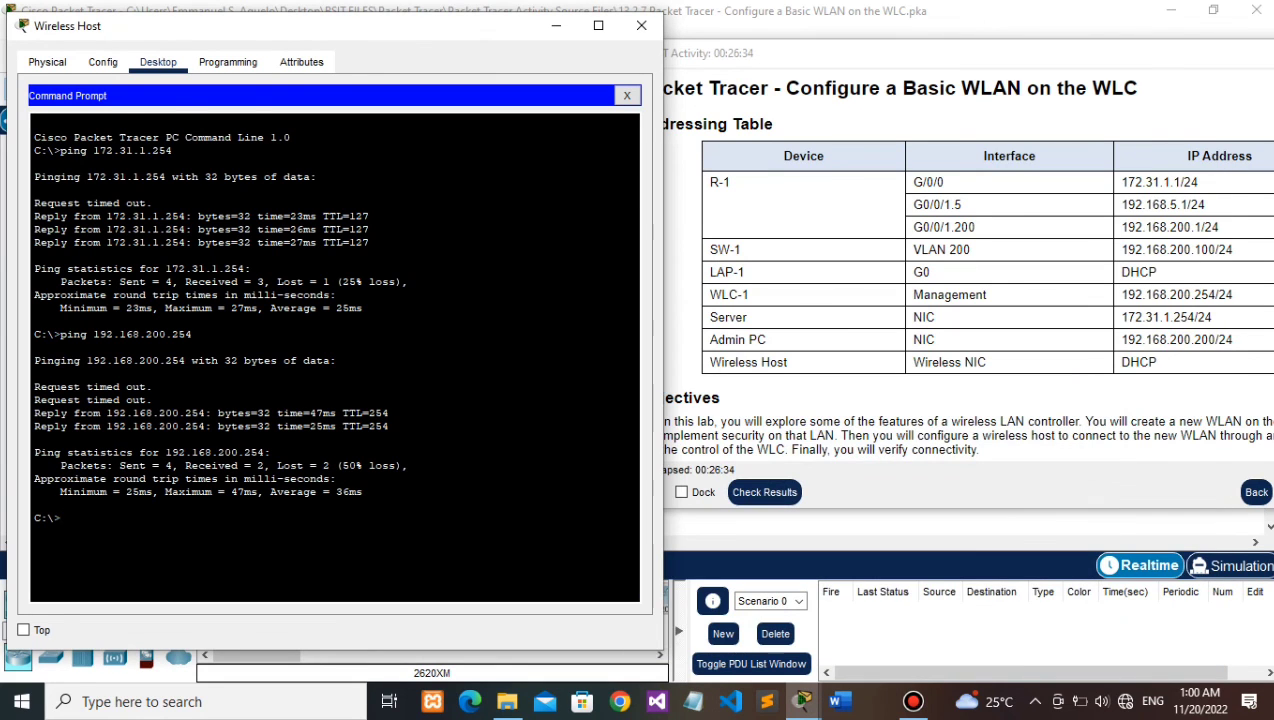
click(641, 25)
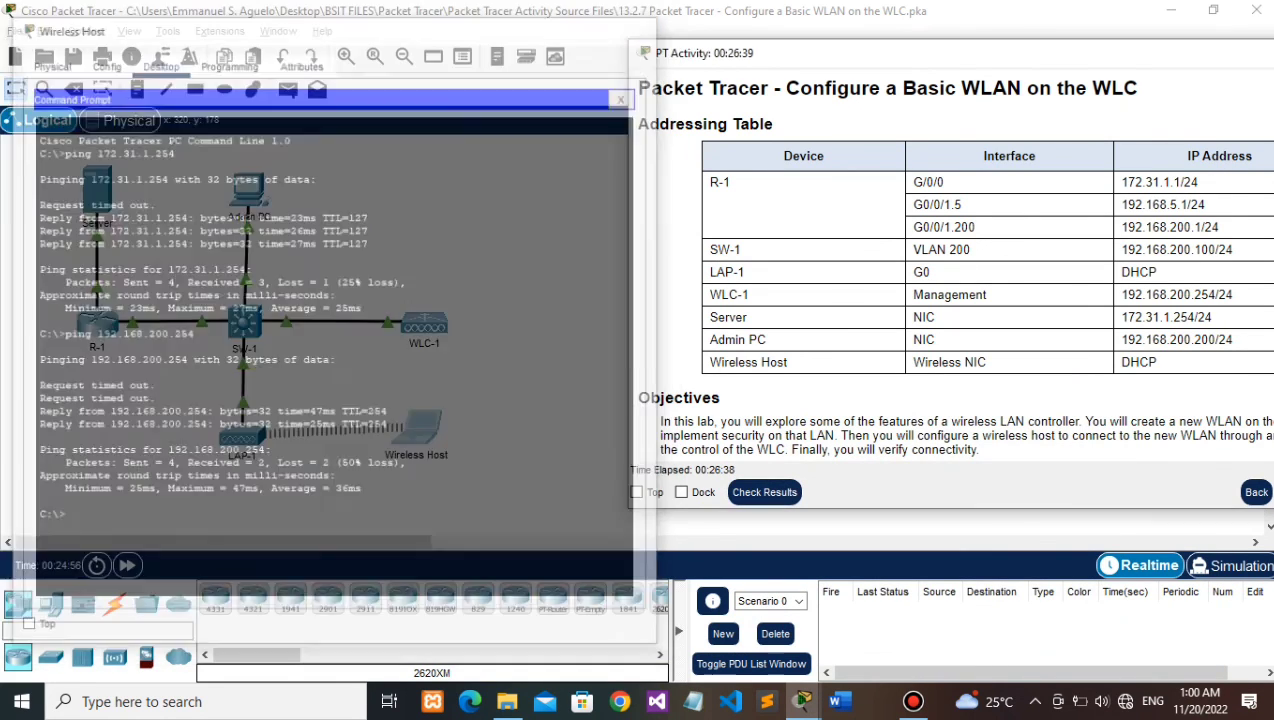